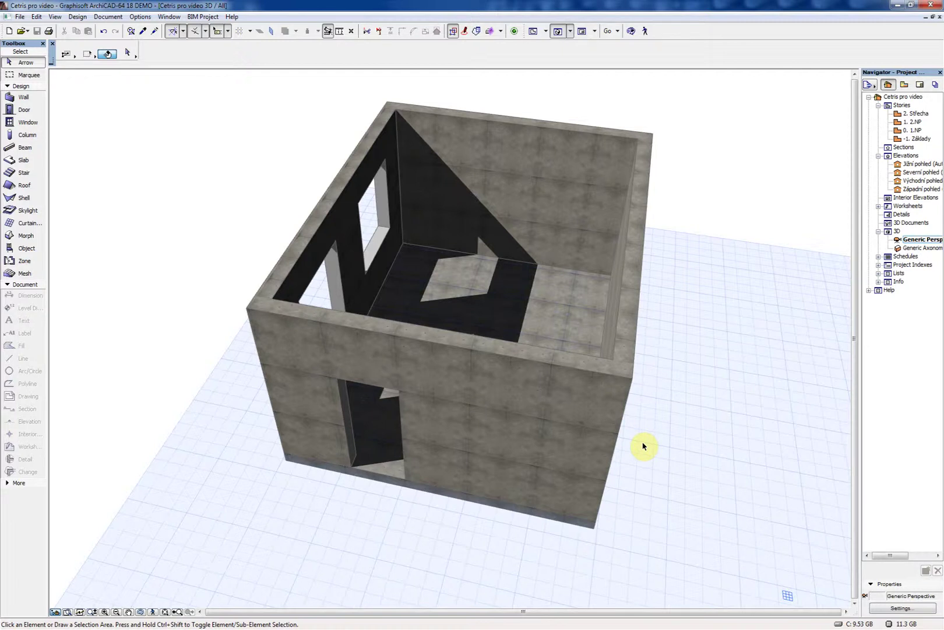
On 0. 1.NP, draw a 4500-long partition wall from the left wall to the right wall, then select it.
{"action": "key", "text": "F2"}
{"action": "left_click", "coordinate": [25, 97]}
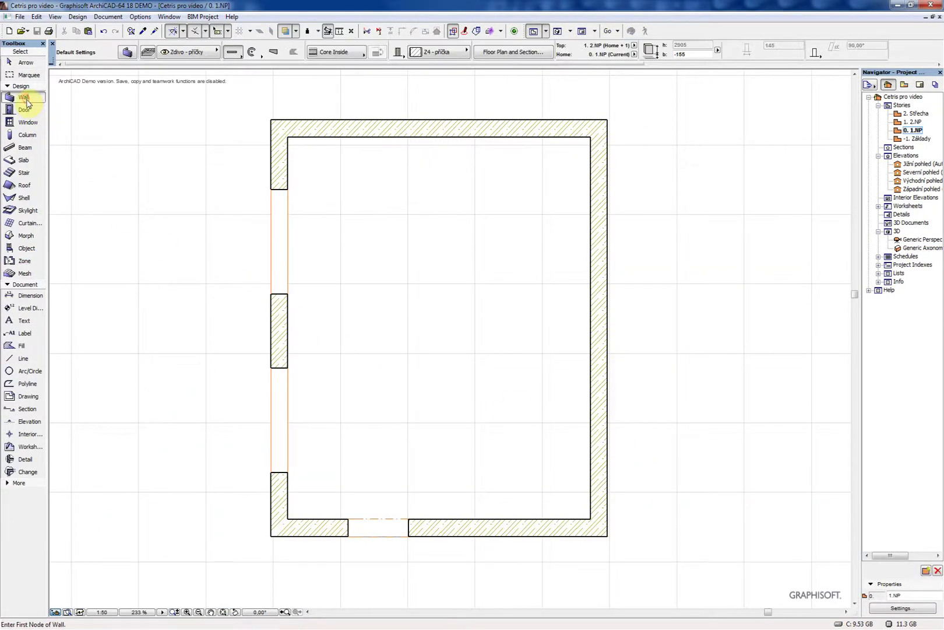
{"action": "left_click", "coordinate": [287, 326]}
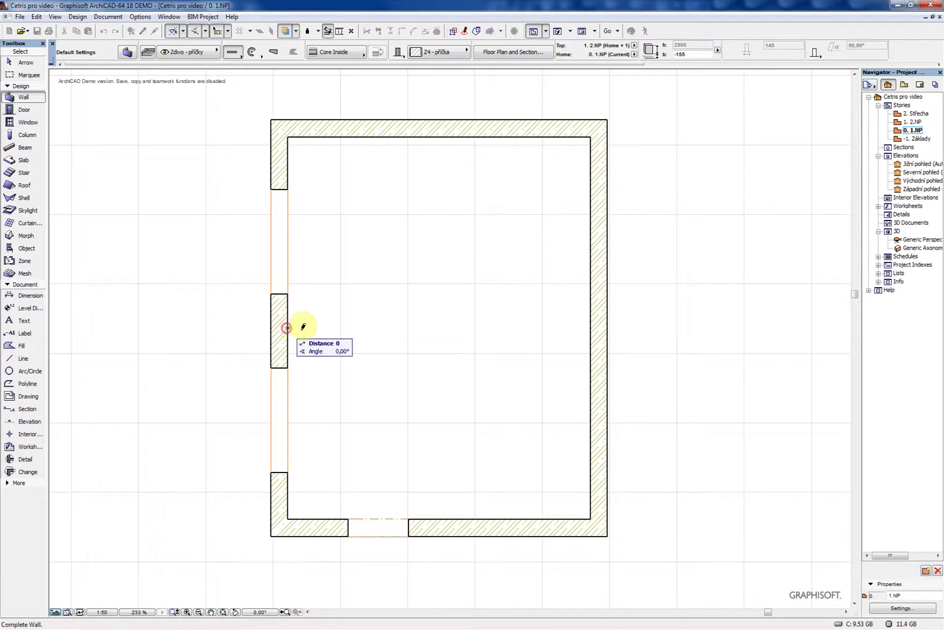
{"action": "left_click", "coordinate": [588, 326]}
{"action": "key", "text": "Escape"}
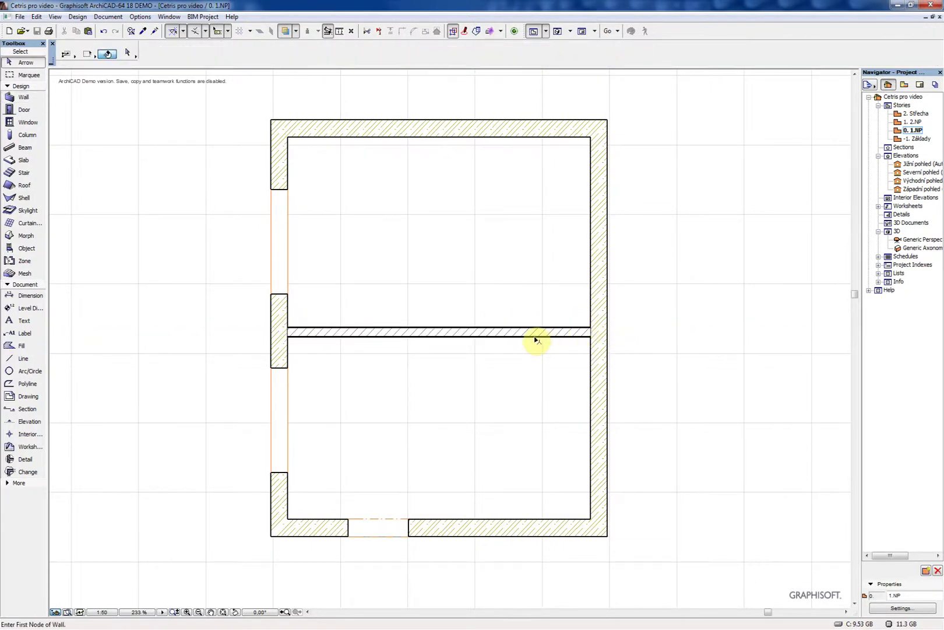
{"action": "left_click", "coordinate": [537, 338]}
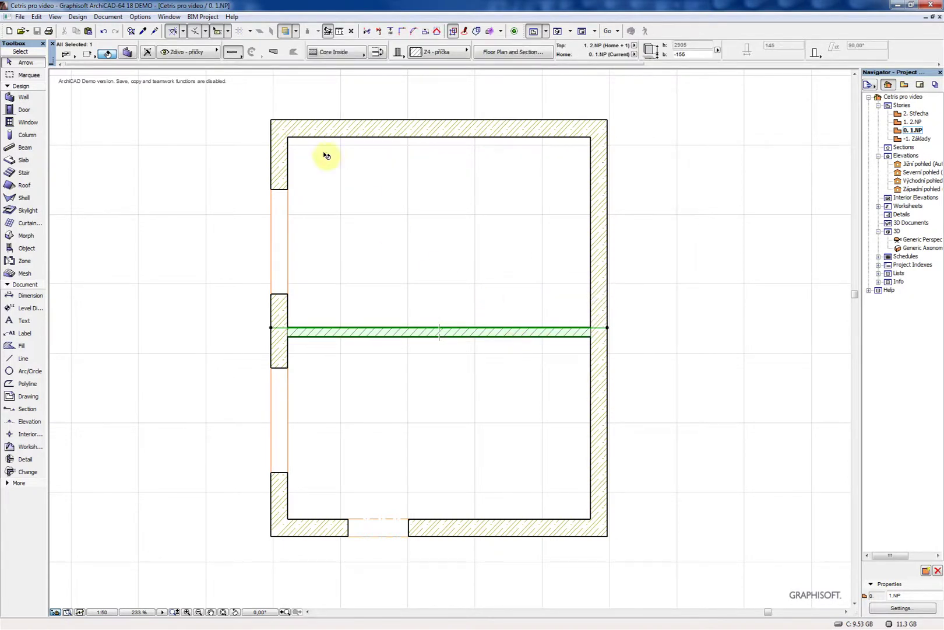
Apply the 123 mm CETRIS WALL ID2 construction, filtered for min. 15 min fire resistance and max. 150 mm thickness.
{"action": "left_click", "coordinate": [211, 33]}
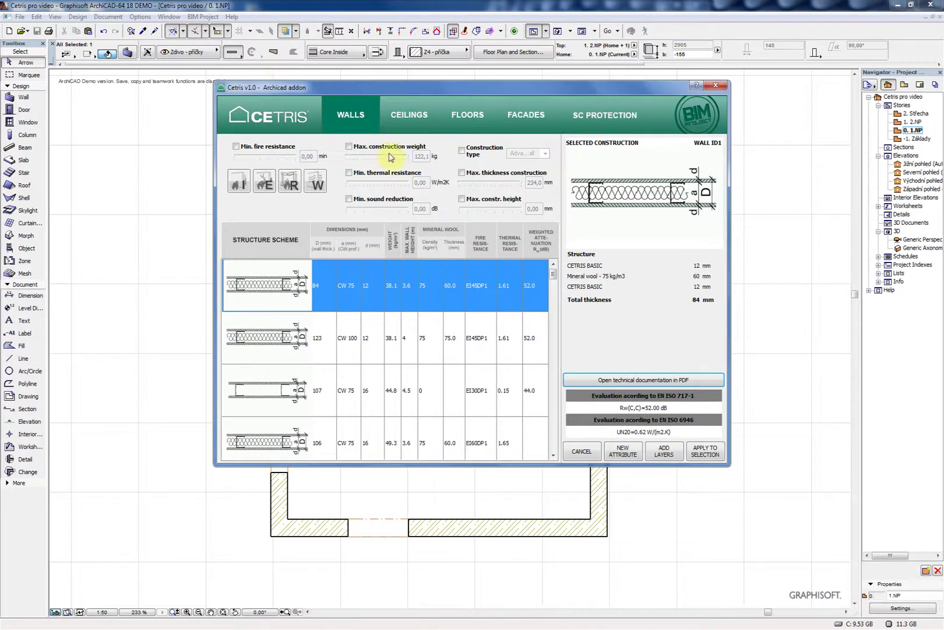
{"action": "left_click", "coordinate": [236, 147]}
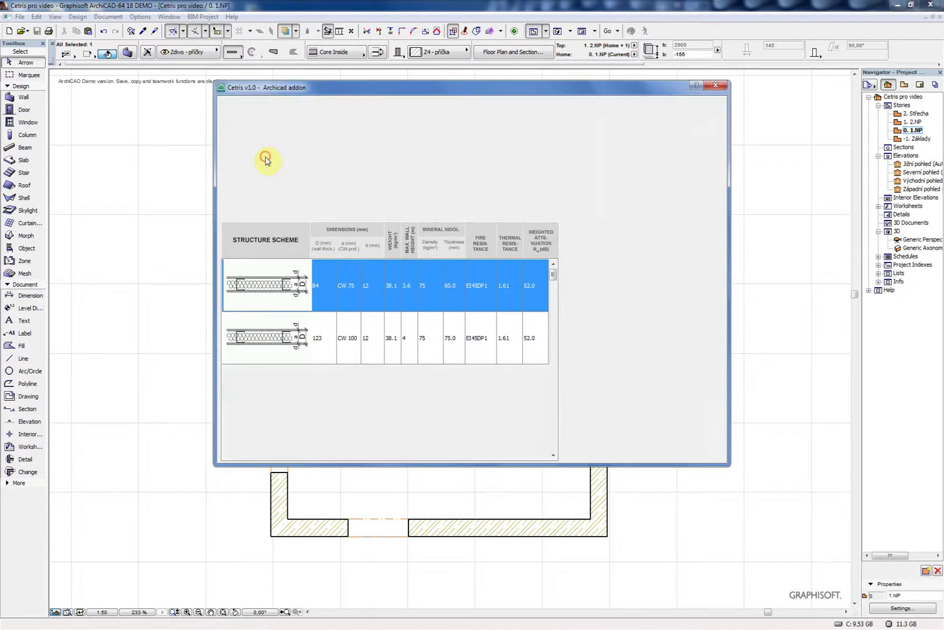
{"action": "left_click", "coordinate": [462, 172]}
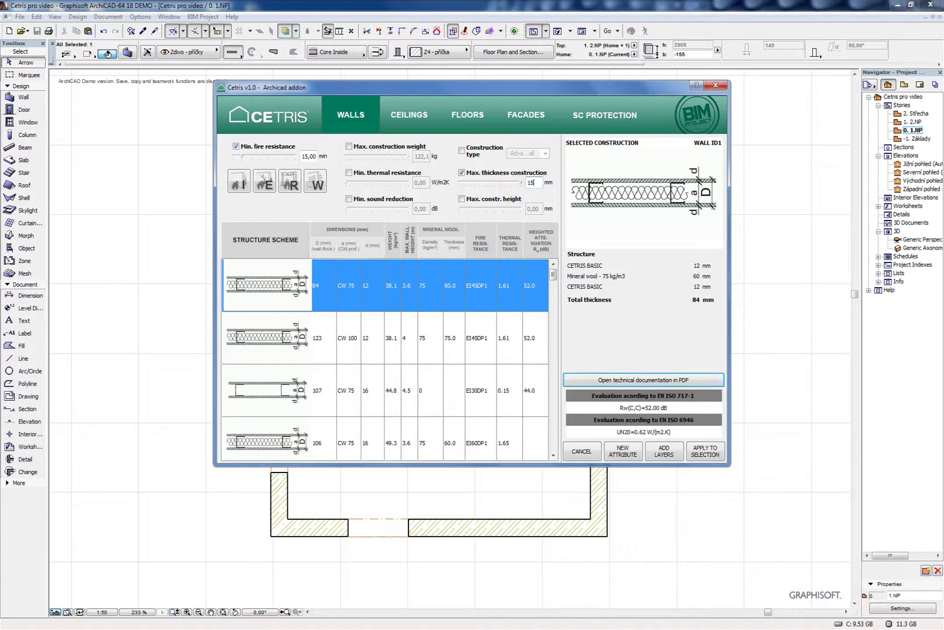
{"action": "left_click", "coordinate": [403, 335]}
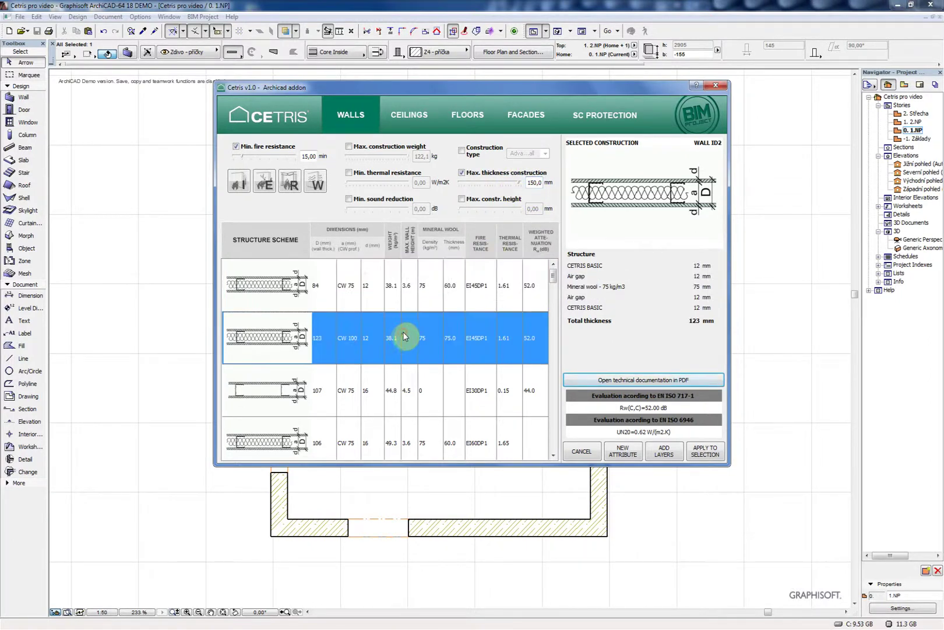
{"action": "left_click", "coordinate": [696, 455]}
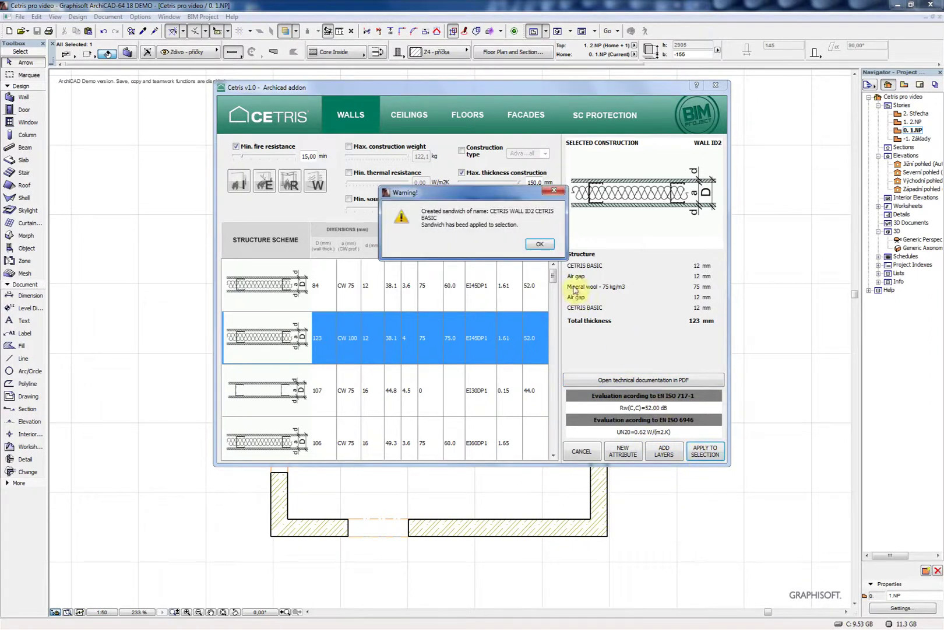
{"action": "left_click", "coordinate": [539, 244]}
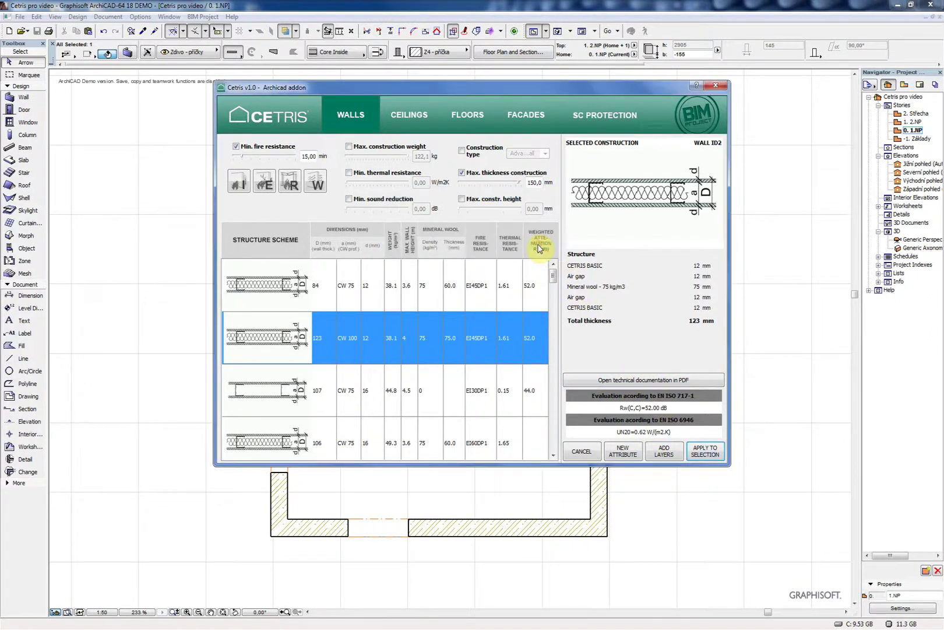
{"action": "left_click", "coordinate": [585, 451]}
Delete the interior partition wall in the 3D view.
{"action": "left_click", "coordinate": [670, 432]}
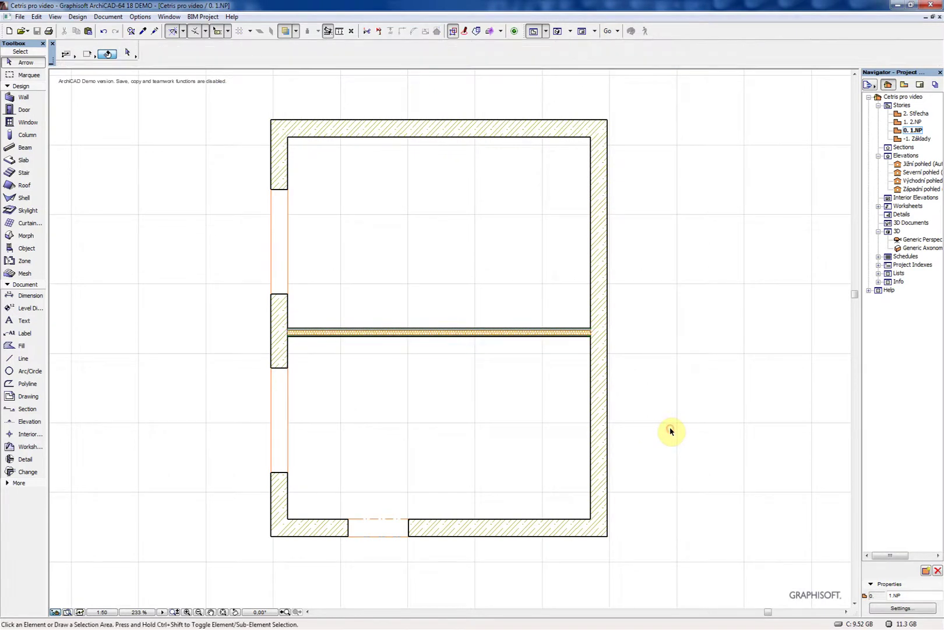
{"action": "key", "text": "F3"}
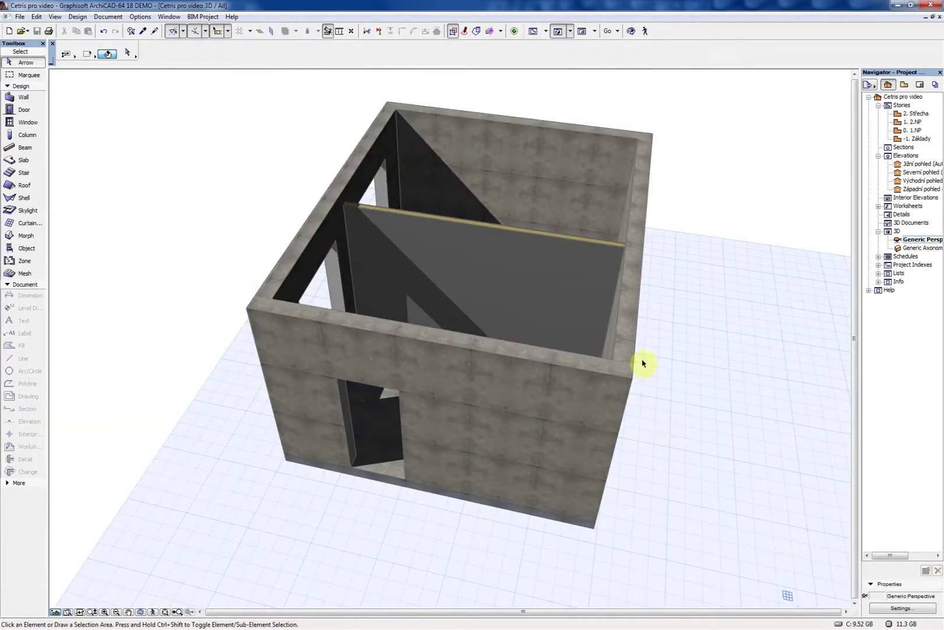
{"action": "left_click", "coordinate": [576, 270]}
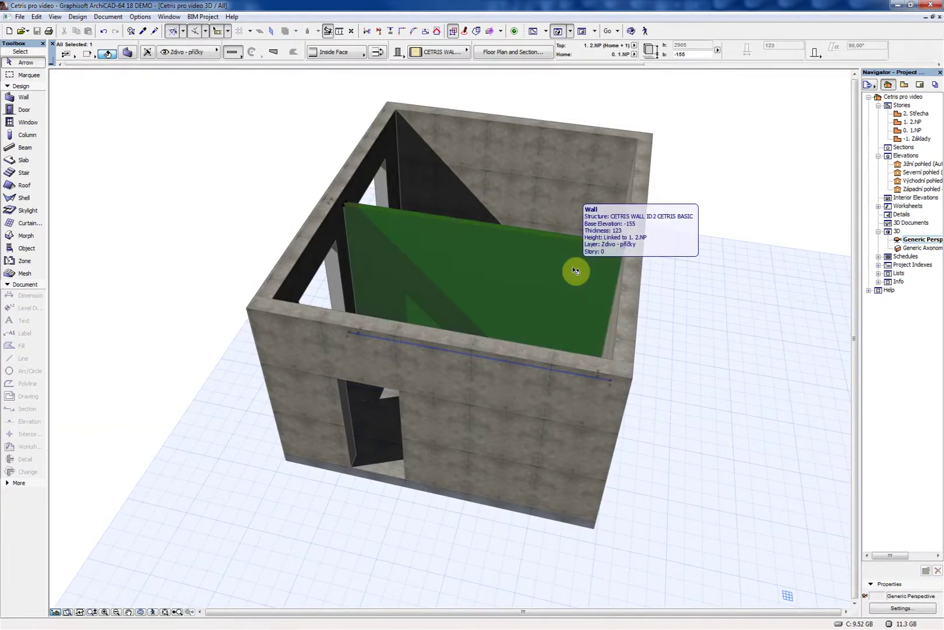
{"action": "key", "text": "Delete"}
On the 0. 1.NP plan, select the bottom, right, left and top exterior walls and launch the Cetris add-on.
{"action": "key", "text": "F2"}
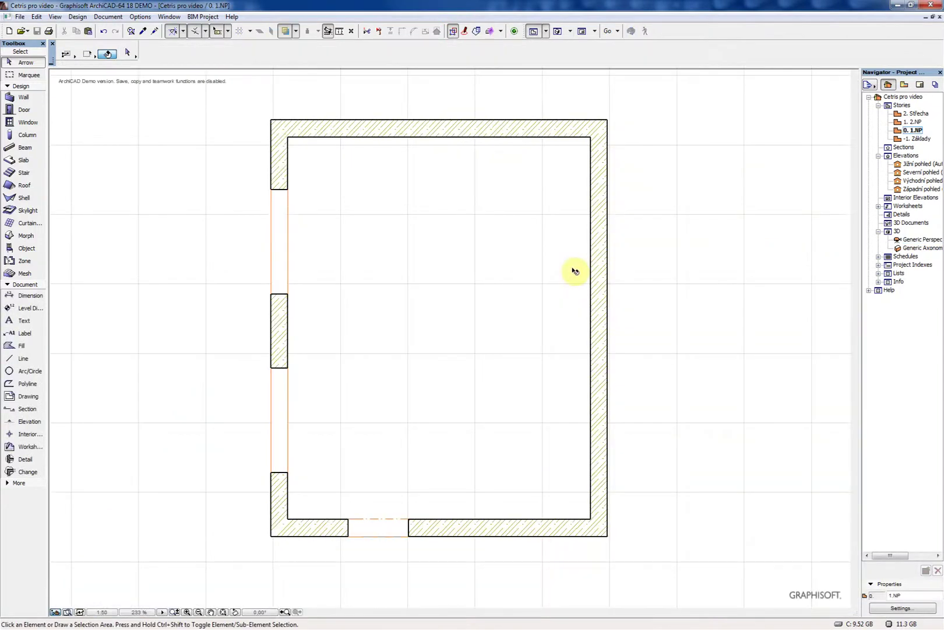
{"action": "left_click", "coordinate": [509, 534]}
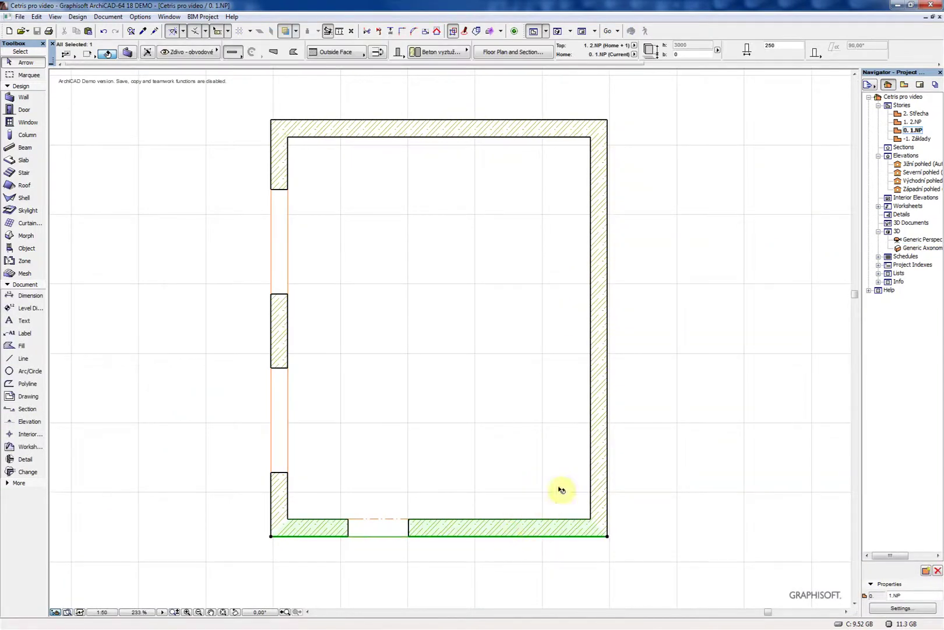
{"action": "left_click", "coordinate": [597, 449], "text": "shift"}
{"action": "left_click", "coordinate": [281, 338], "text": "shift"}
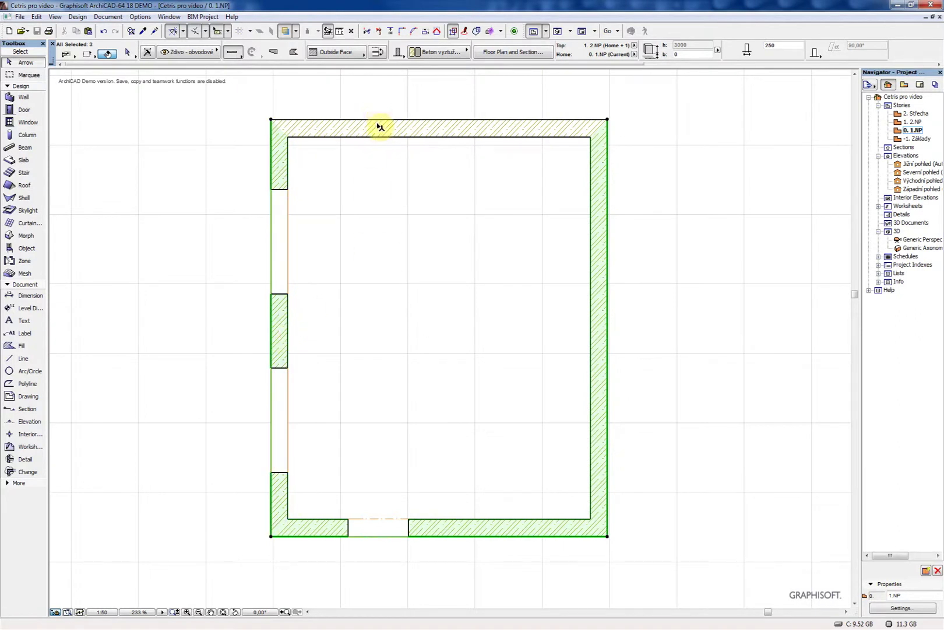
{"action": "left_click", "coordinate": [380, 127], "text": "shift"}
{"action": "left_click", "coordinate": [208, 16]}
{"action": "left_click", "coordinate": [212, 30]}
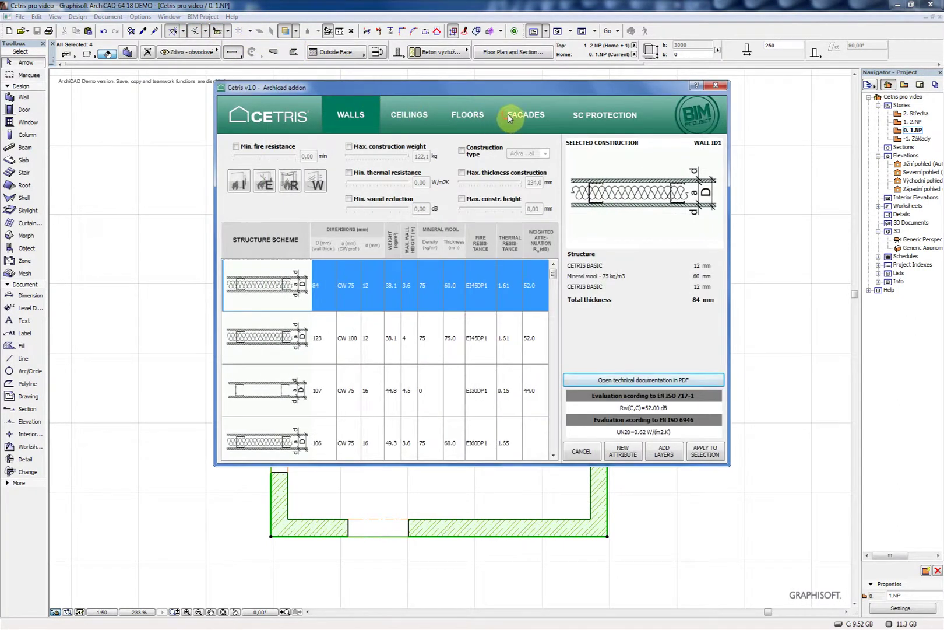
Set up the Cetris facade with CETRIS PROFIL PLUS board, NCS colour S 0540-Y20R and a wider air gap.
{"action": "left_click", "coordinate": [509, 116]}
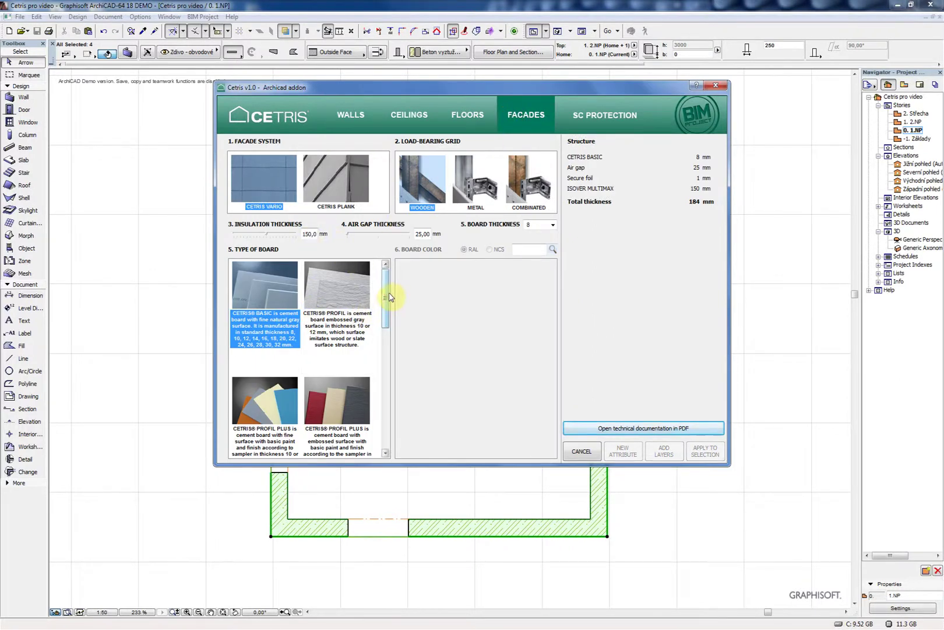
{"action": "left_click_drag", "start_coordinate": [390, 297], "coordinate": [385, 356]}
{"action": "left_click", "coordinate": [342, 290]}
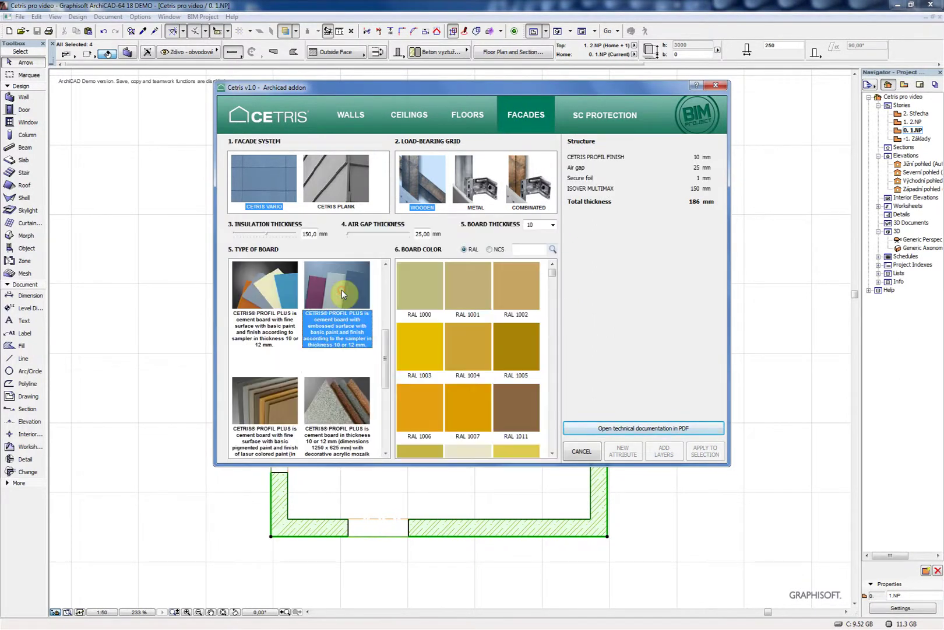
{"action": "left_click", "coordinate": [491, 249]}
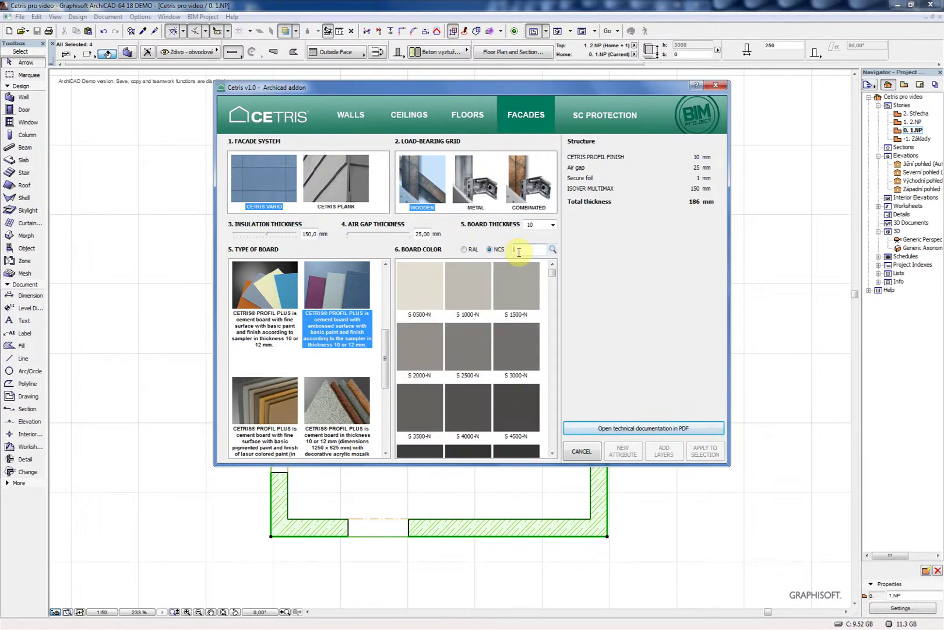
{"action": "left_click", "coordinate": [551, 250]}
{"action": "left_click_drag", "start_coordinate": [552, 272], "coordinate": [553, 298]}
{"action": "left_click", "coordinate": [480, 297]}
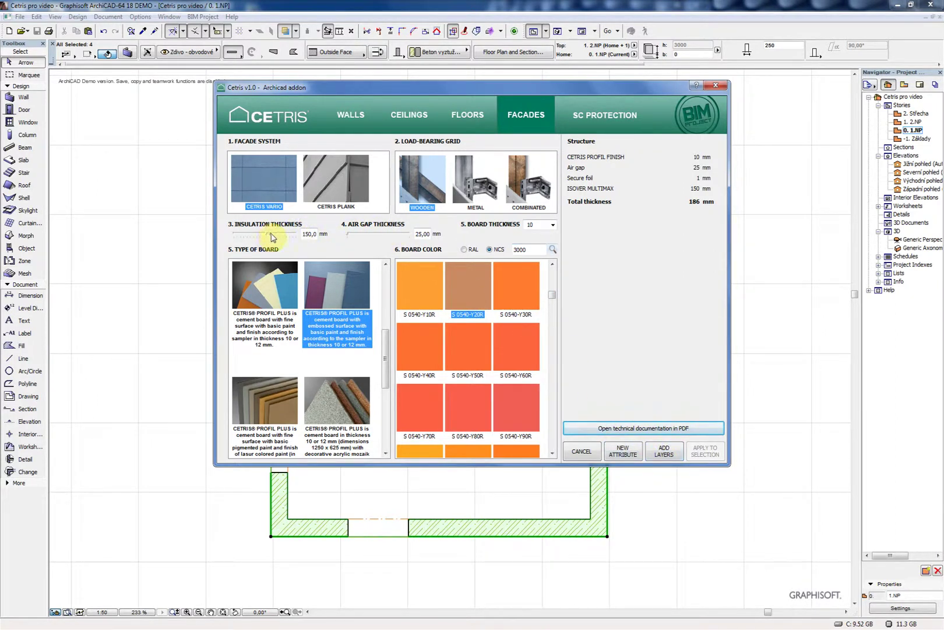
{"action": "left_click_drag", "start_coordinate": [379, 235], "coordinate": [389, 238]}
Add the 206 mm facade layers to the outer walls and check them in 3D.
{"action": "left_click", "coordinate": [661, 453]}
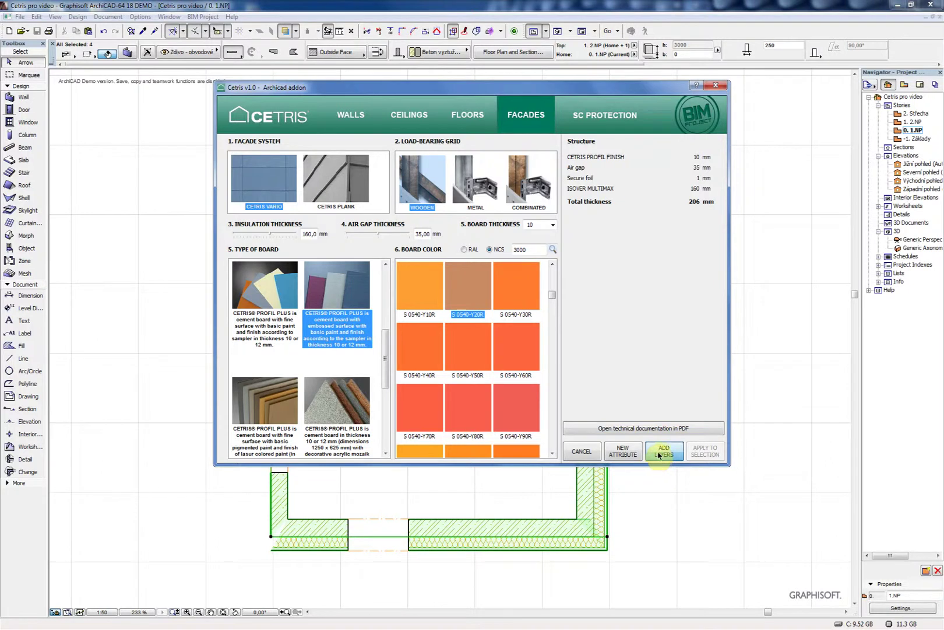
{"action": "left_click", "coordinate": [533, 270]}
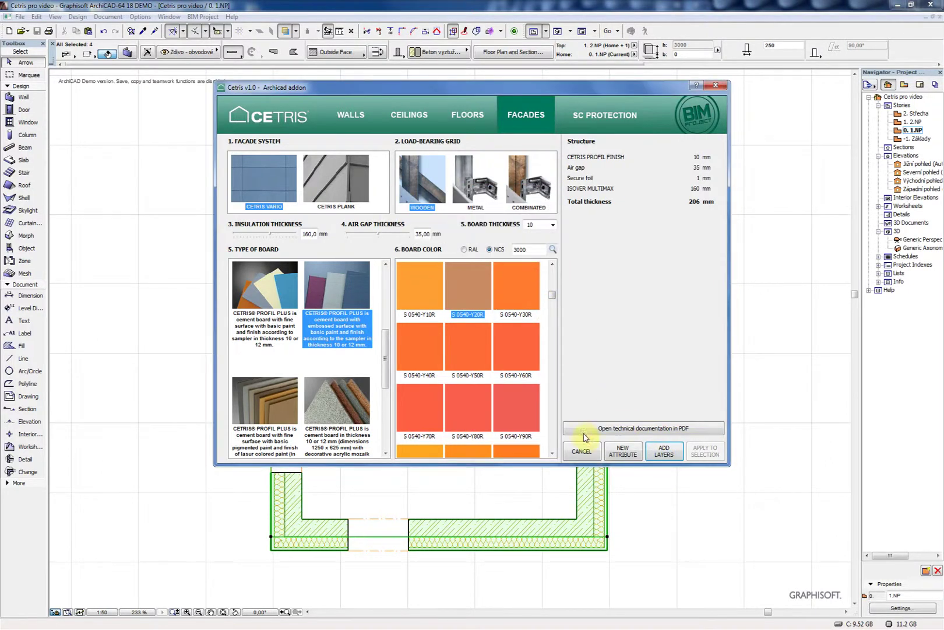
{"action": "left_click", "coordinate": [583, 451]}
{"action": "left_click", "coordinate": [652, 495]}
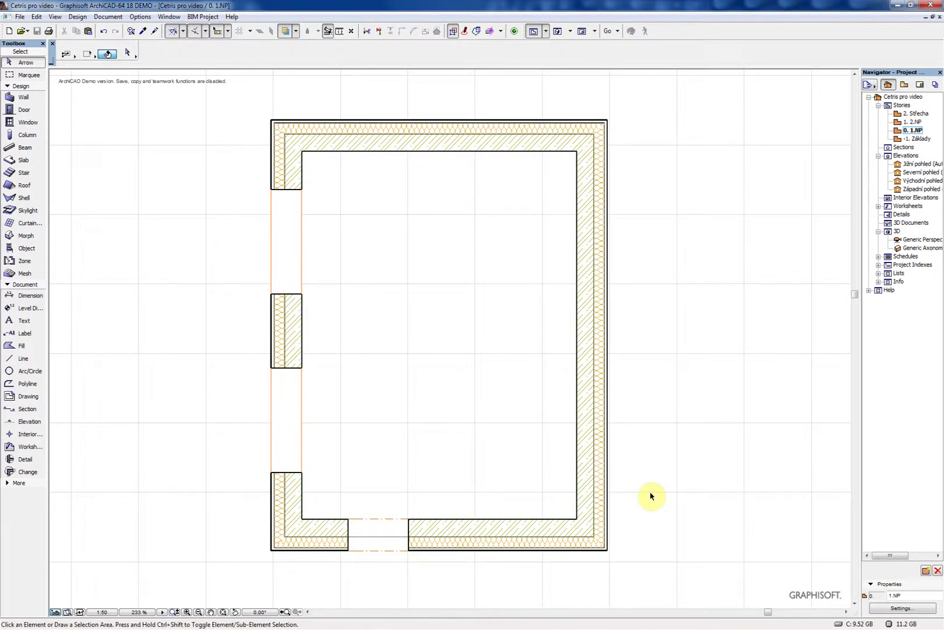
{"action": "key", "text": "F3"}
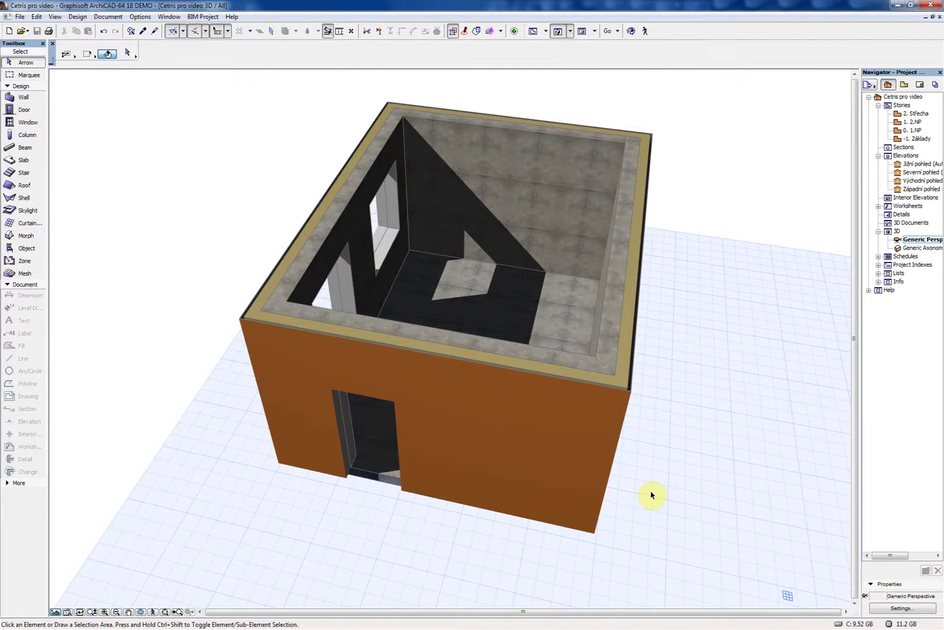
{"action": "key", "text": "F2"}
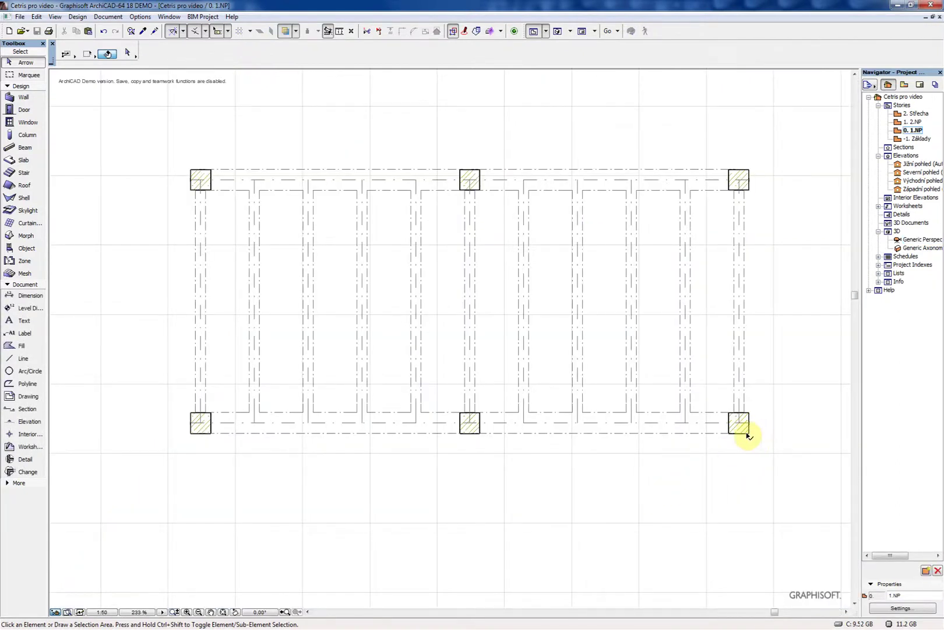
Select the six-column group and apply 10 mm CETRIS BASIC fire-protection cladding for 45 min at 550 °C.
{"action": "mouse_move", "coordinate": [750, 436]}
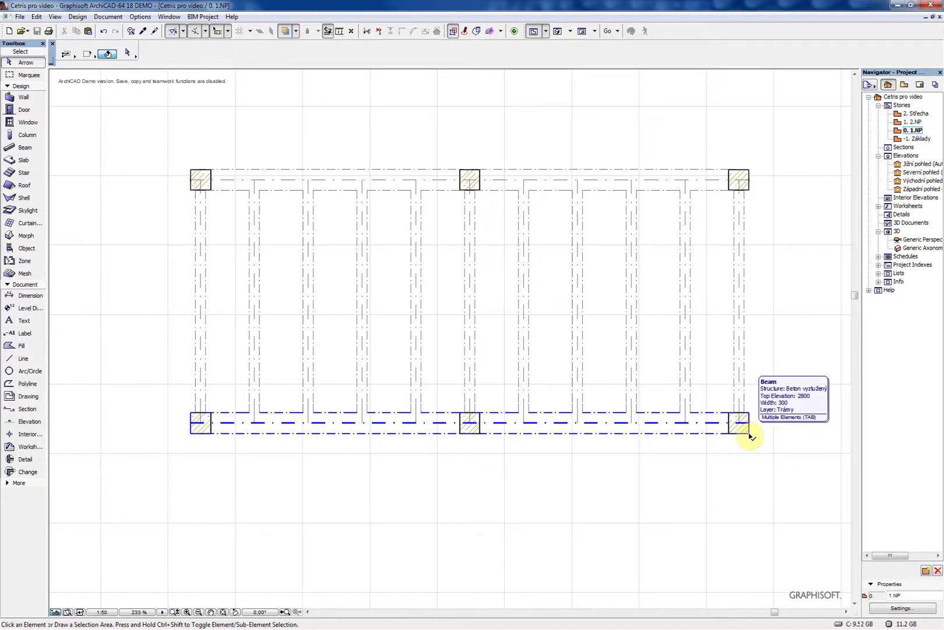
{"action": "key", "text": "Tab"}
{"action": "left_click", "coordinate": [751, 436]}
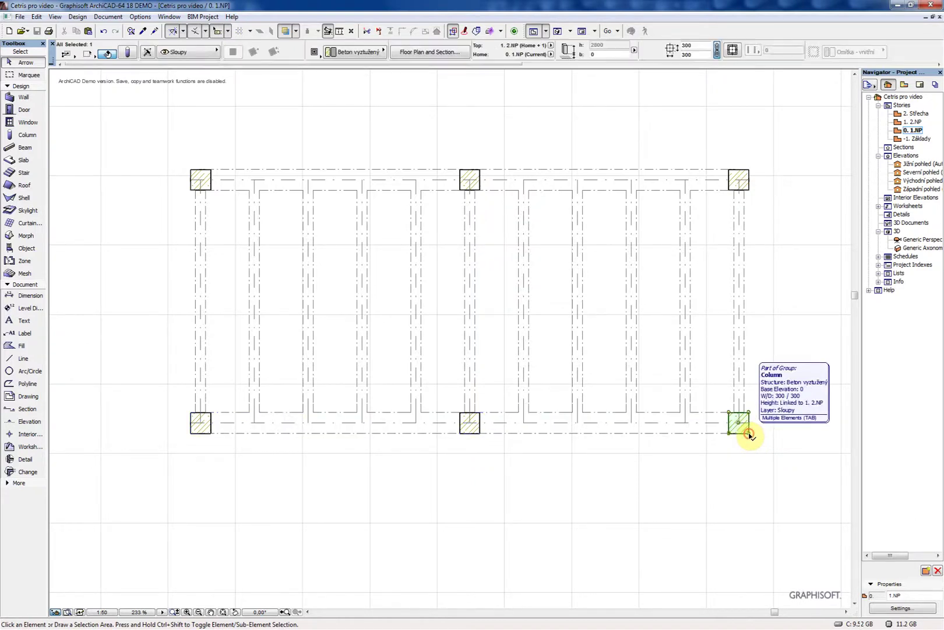
{"action": "left_click", "coordinate": [201, 16]}
{"action": "left_click", "coordinate": [211, 30]}
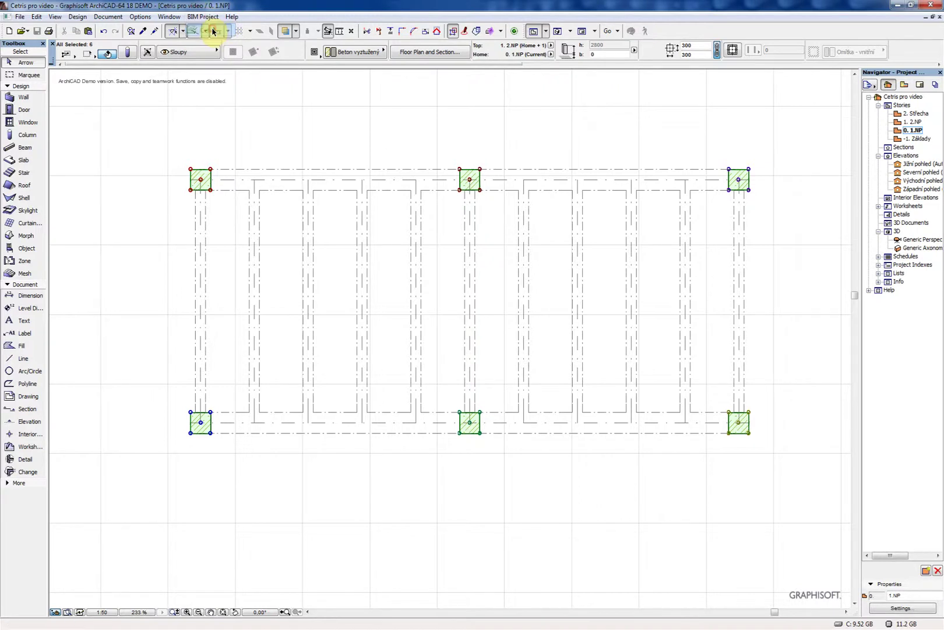
{"action": "left_click", "coordinate": [596, 117]}
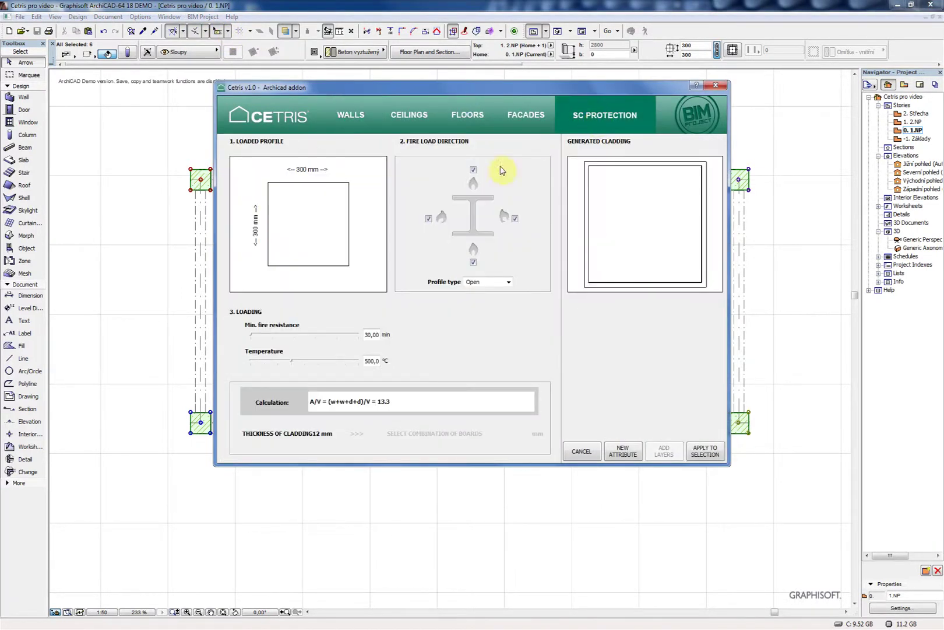
{"action": "left_click", "coordinate": [295, 336]}
{"action": "left_click", "coordinate": [322, 362]}
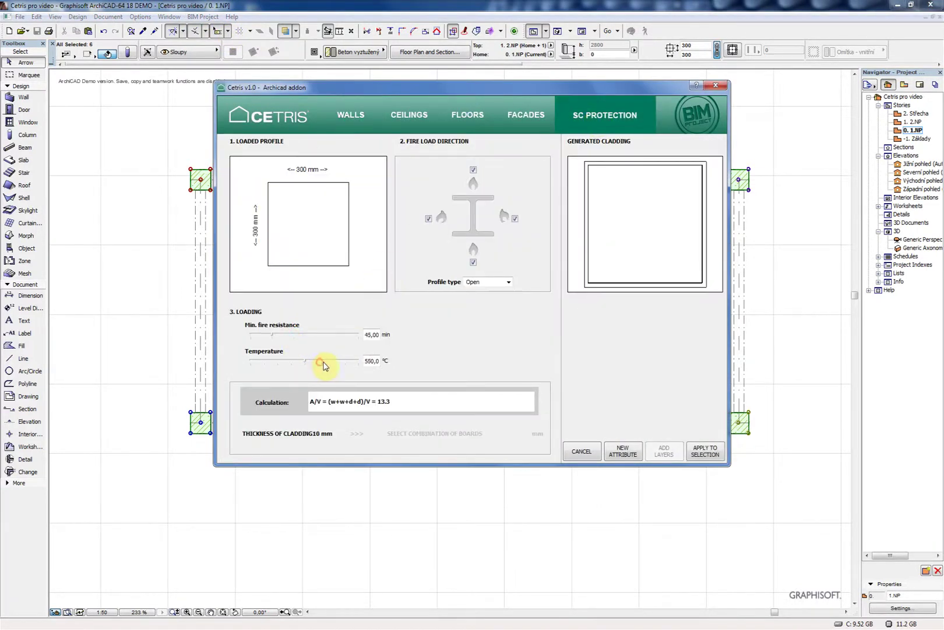
{"action": "left_click", "coordinate": [696, 454]}
{"action": "left_click", "coordinate": [535, 240]}
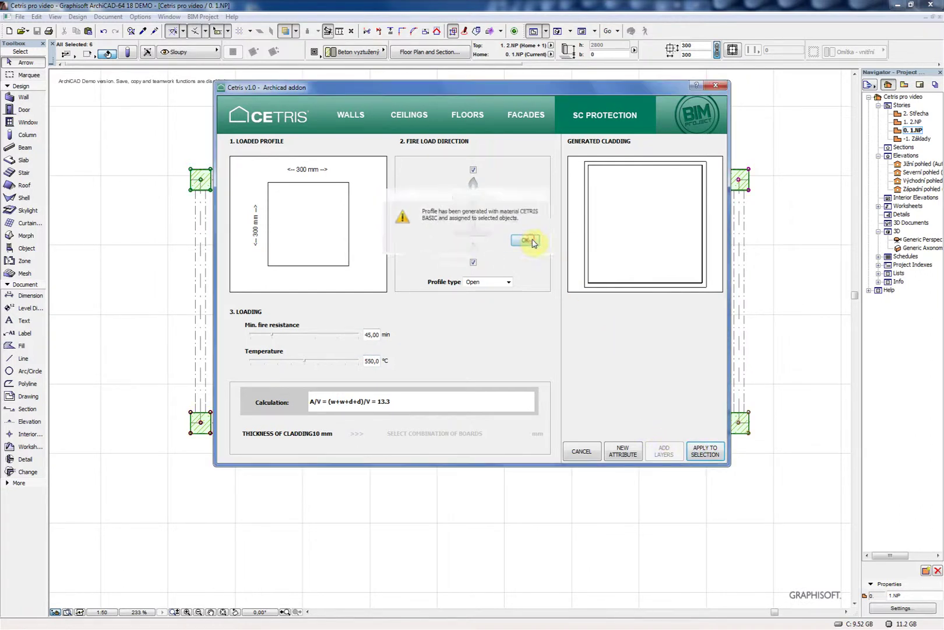
{"action": "left_click", "coordinate": [581, 452]}
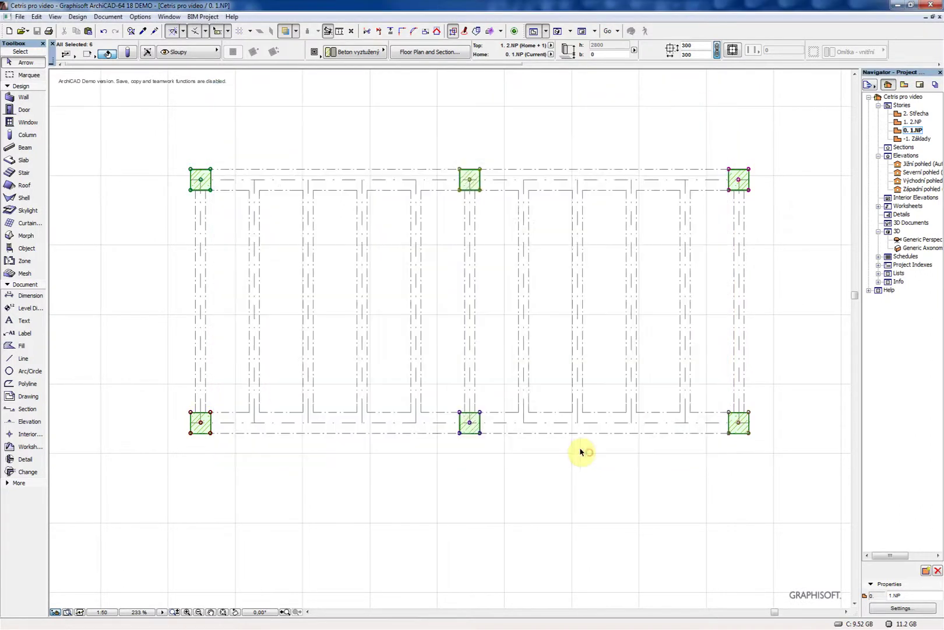
Clear the column selection and select the slab.
{"action": "left_click", "coordinate": [441, 517]}
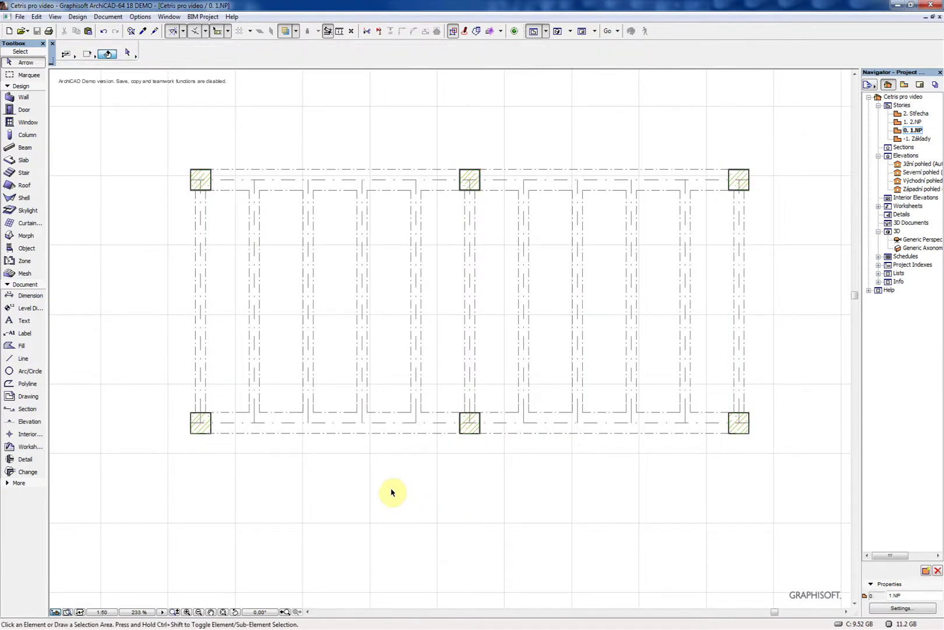
{"action": "left_click", "coordinate": [191, 169]}
{"action": "left_click", "coordinate": [190, 170]}
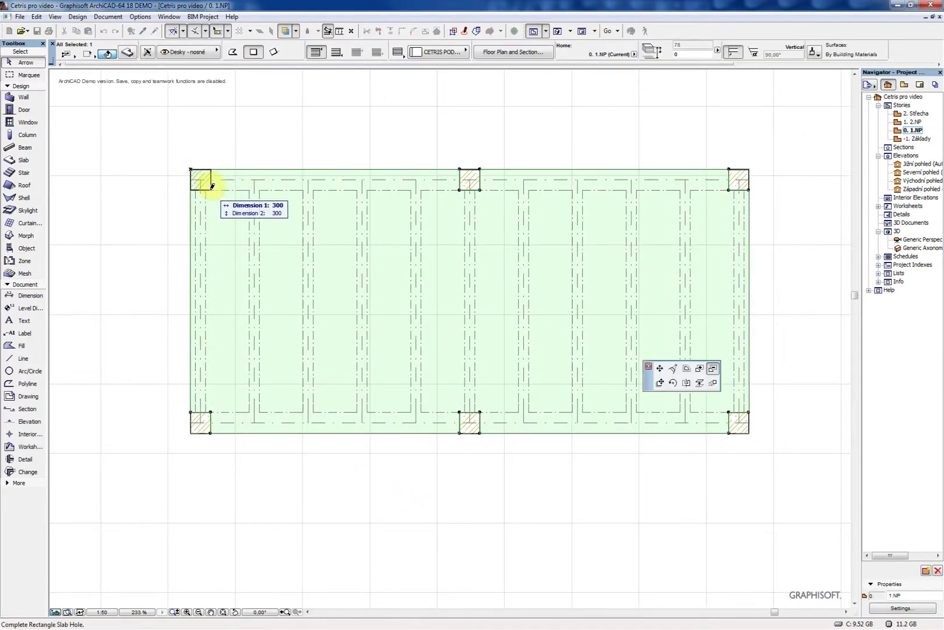
{"action": "left_click", "coordinate": [212, 185]}
{"action": "left_click", "coordinate": [295, 478]}
{"action": "left_click", "coordinate": [280, 360]}
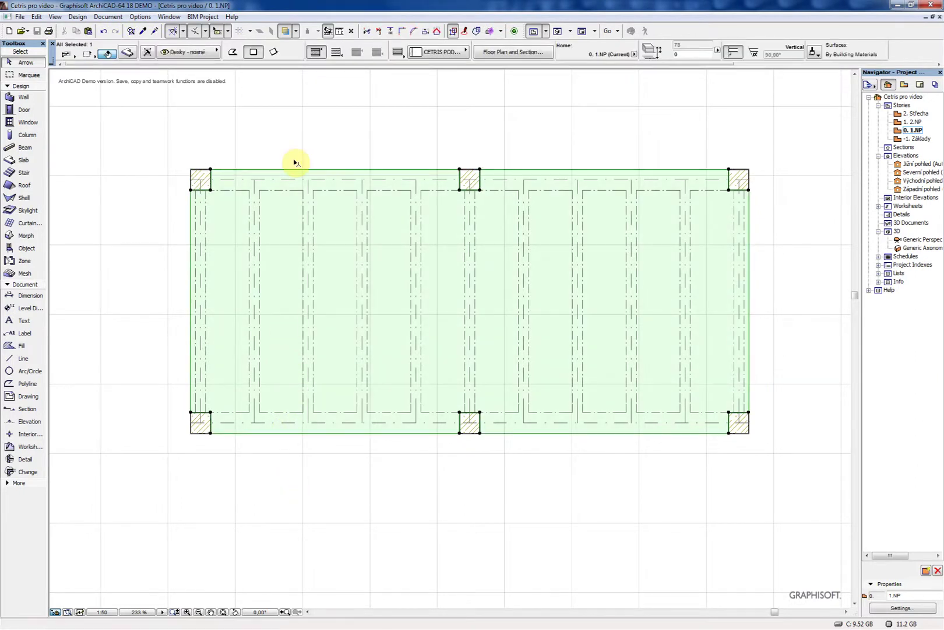
Apply the 151 mm CETRIS CEILING ID46 construction to the slab, filtered for 30 min fire resistance.
{"action": "left_click", "coordinate": [203, 17]}
{"action": "left_click", "coordinate": [217, 26]}
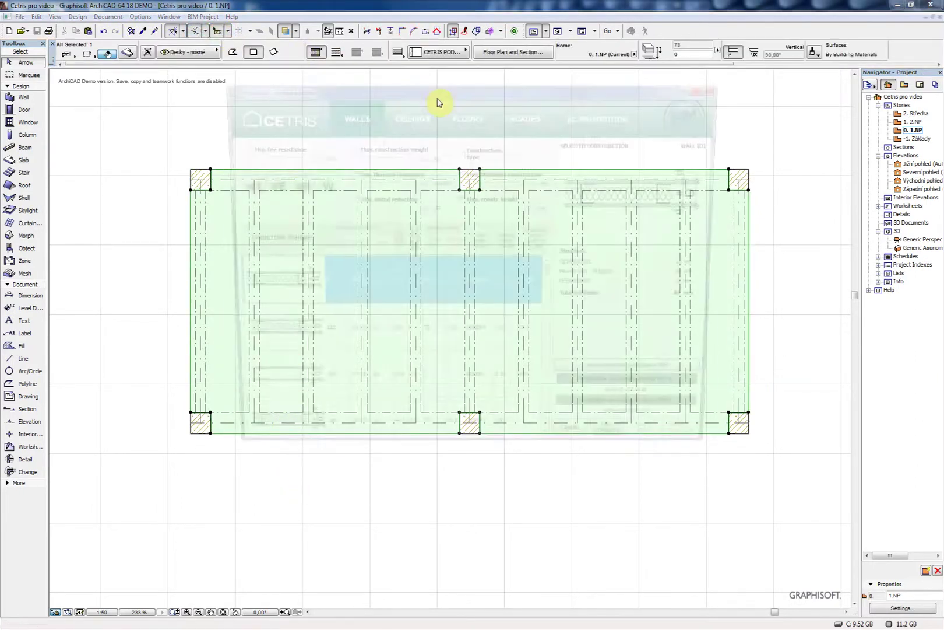
{"action": "left_click", "coordinate": [411, 115]}
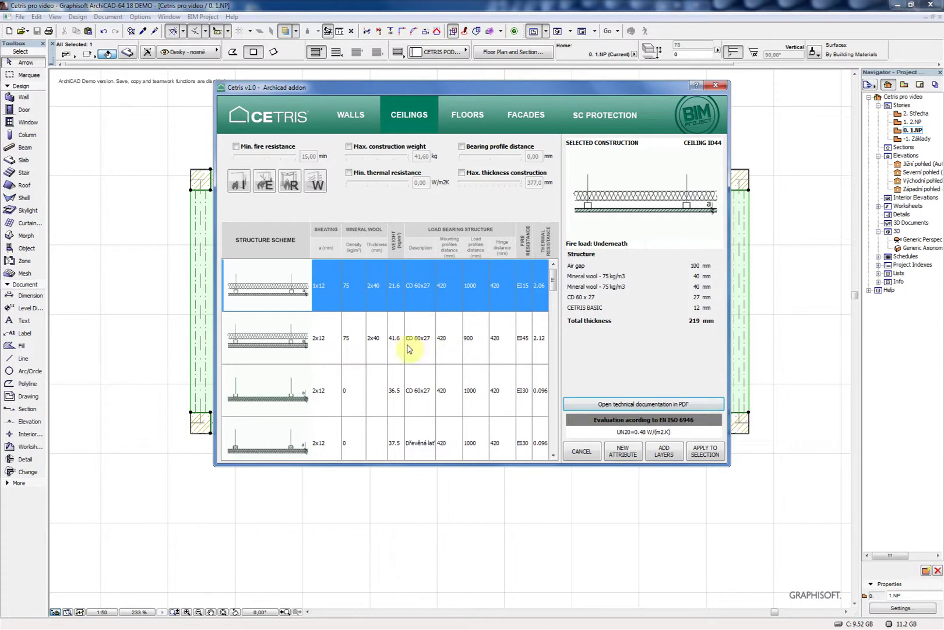
{"action": "left_click", "coordinate": [237, 147]}
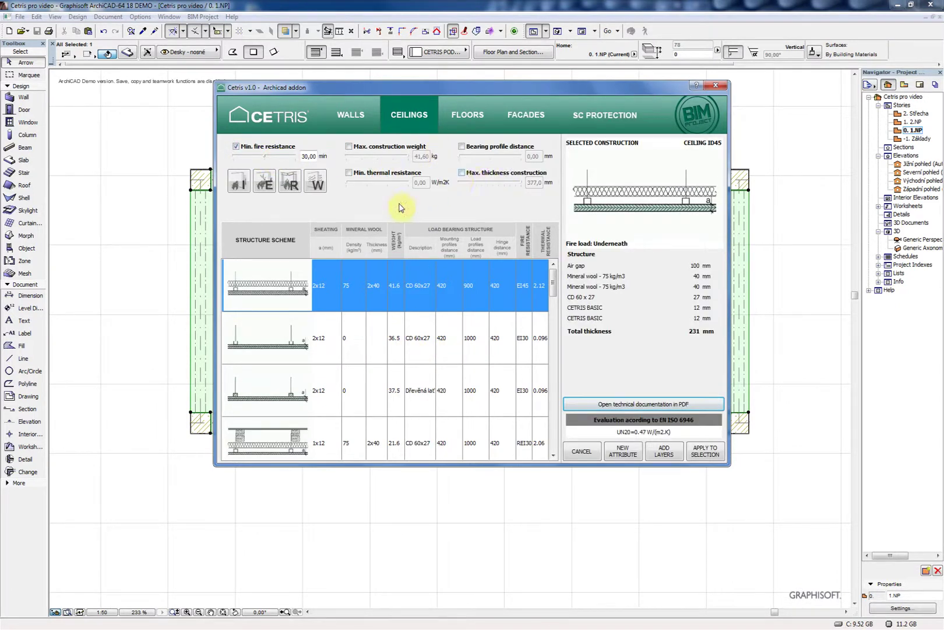
{"action": "left_click", "coordinate": [285, 350]}
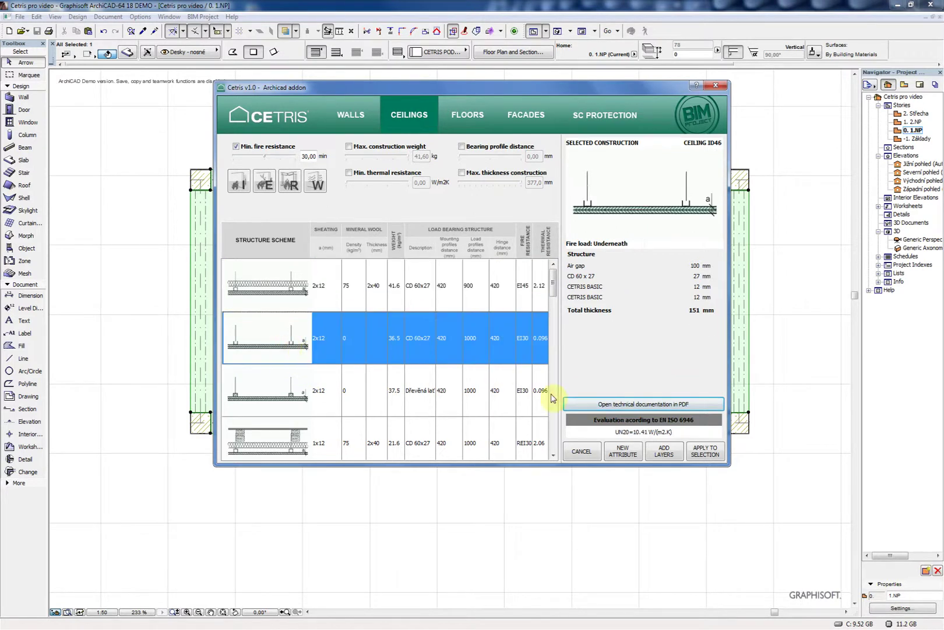
{"action": "left_click", "coordinate": [697, 454]}
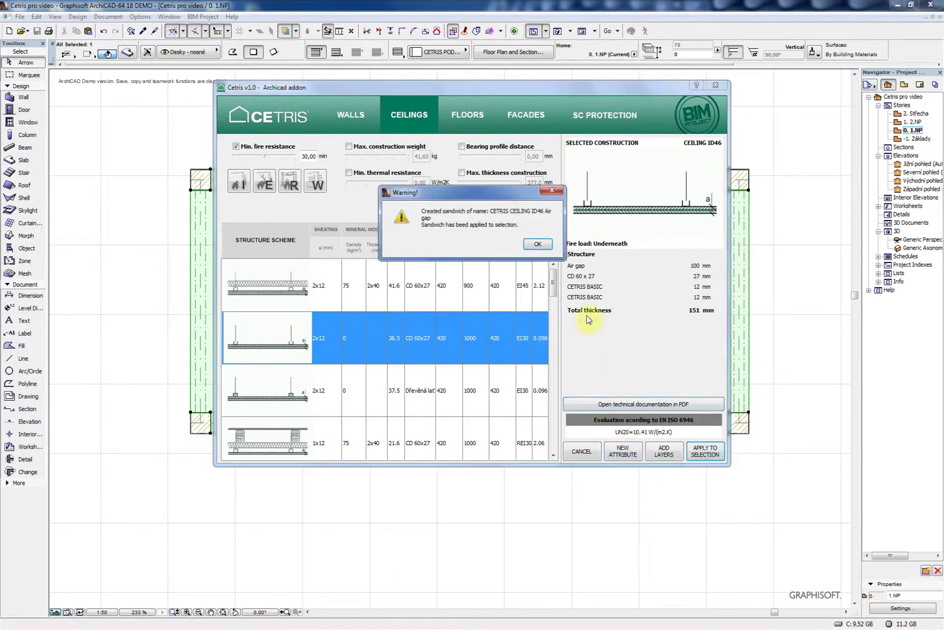
{"action": "left_click", "coordinate": [539, 244]}
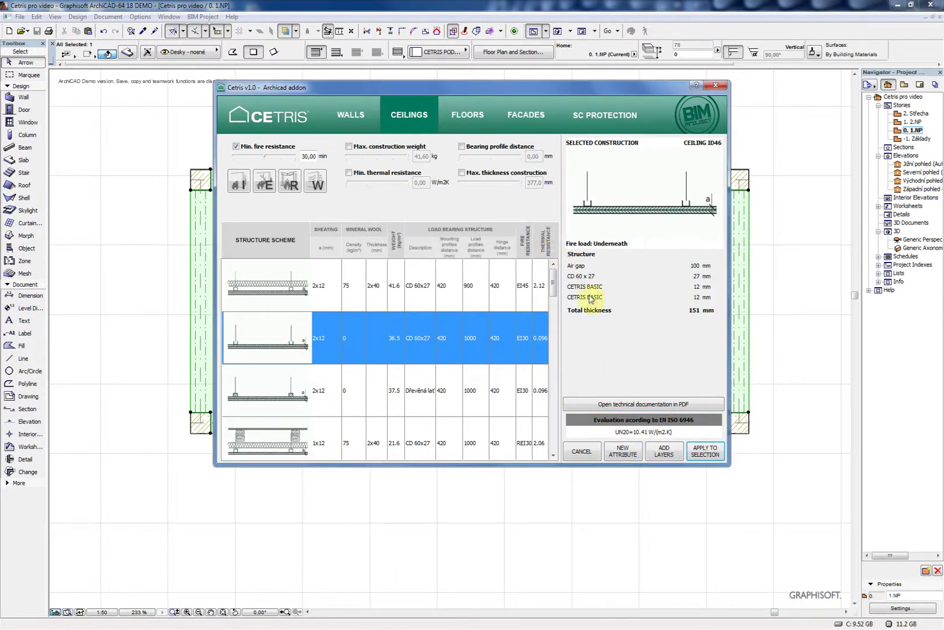
{"action": "left_click", "coordinate": [591, 454]}
In 3D, lift the ceiling slab up by 2000 under the beams.
{"action": "left_click", "coordinate": [546, 539]}
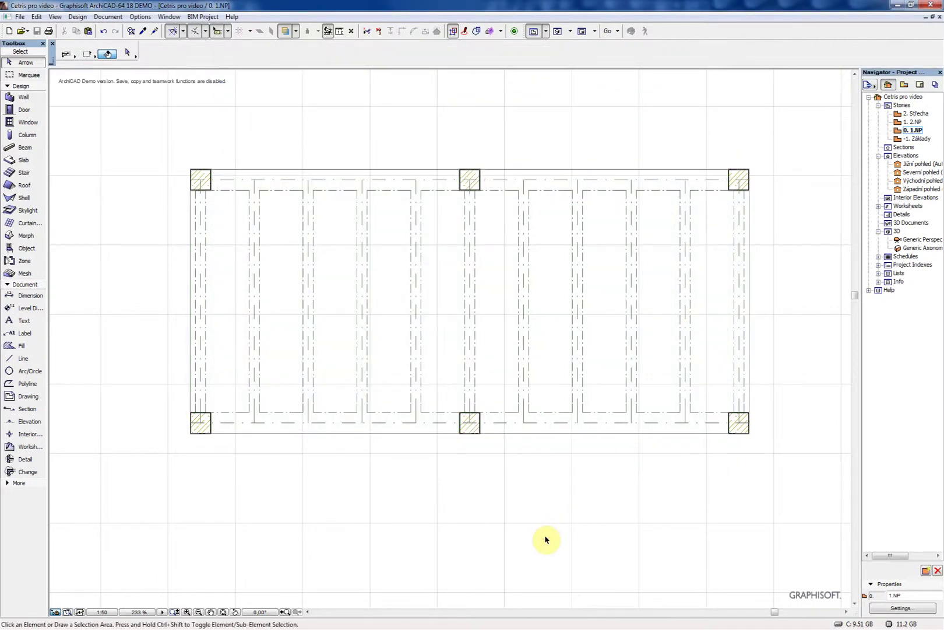
{"action": "key", "text": "F3"}
{"action": "left_click", "coordinate": [685, 523]}
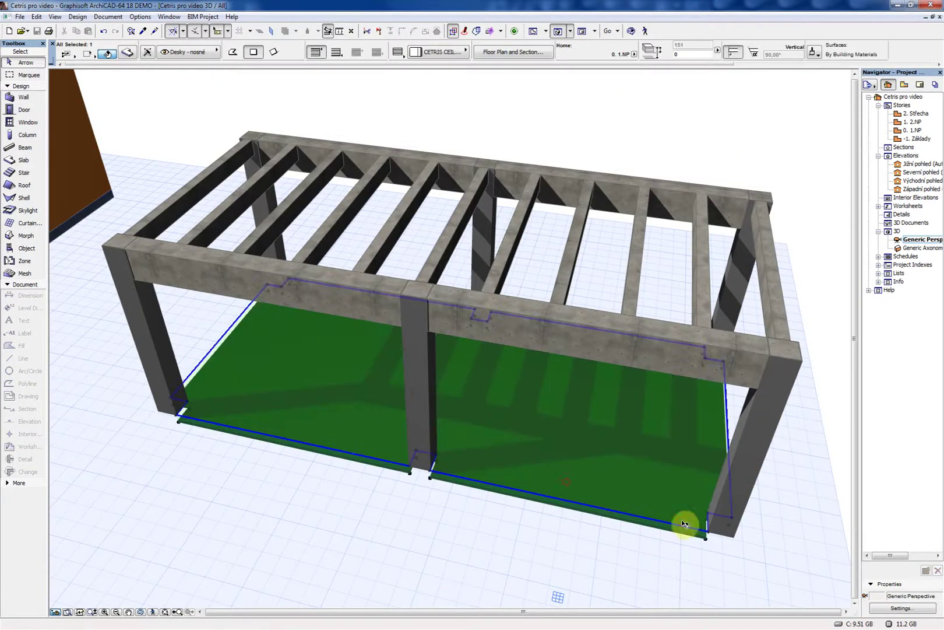
{"action": "left_click", "coordinate": [707, 542]}
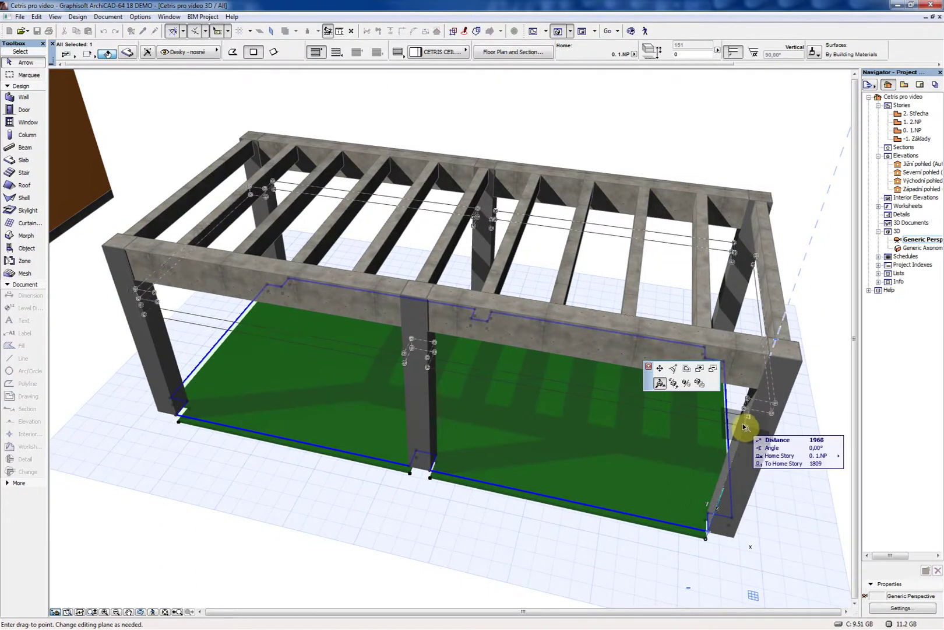
{"action": "type", "text": "20"}
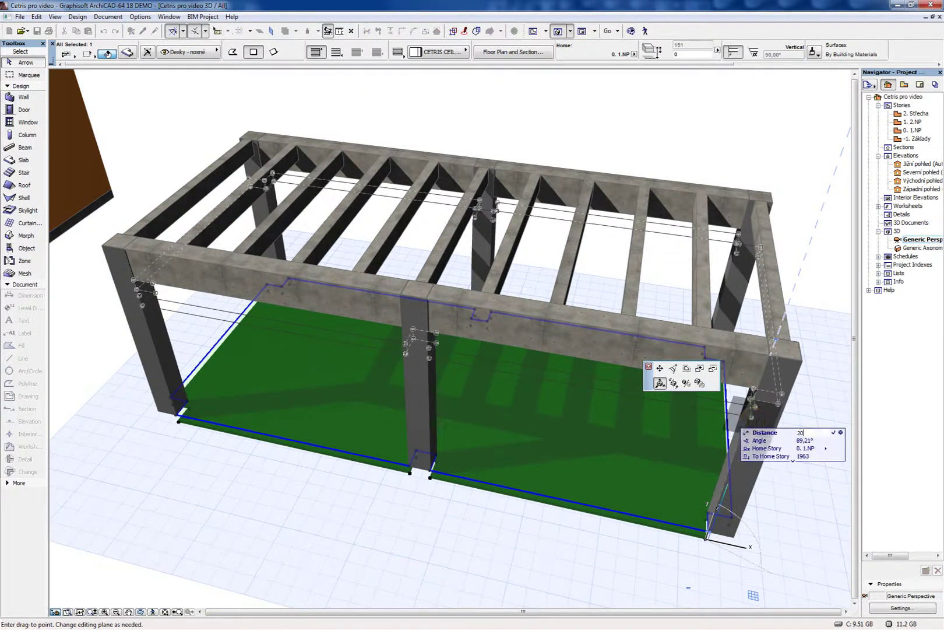
{"action": "type", "text": "00"}
{"action": "key", "text": "Return"}
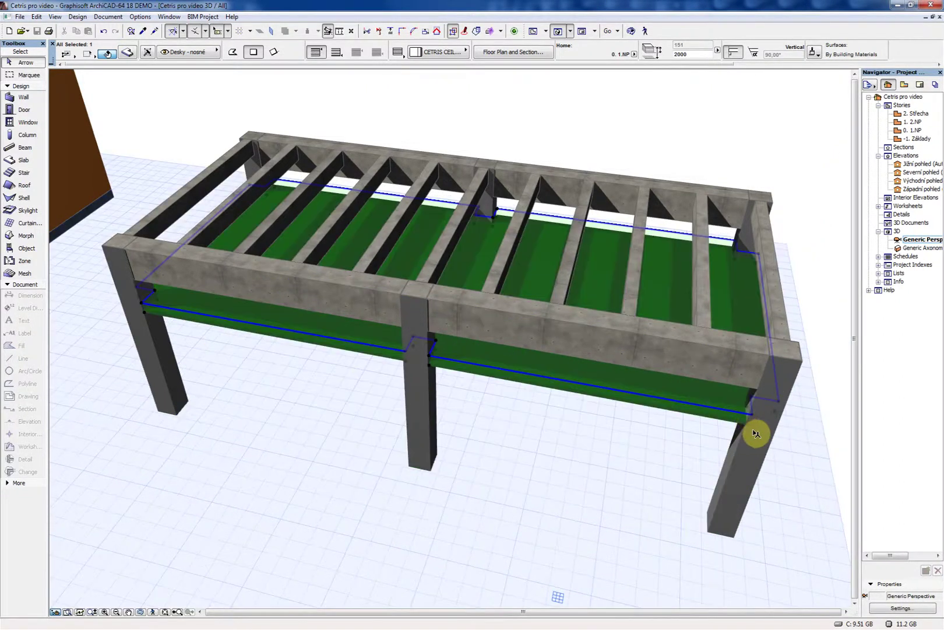
Shorten the right, middle and left front columns to end below the ceiling, the left one at 1900.
{"action": "left_click", "coordinate": [757, 436]}
{"action": "left_click", "coordinate": [770, 357]}
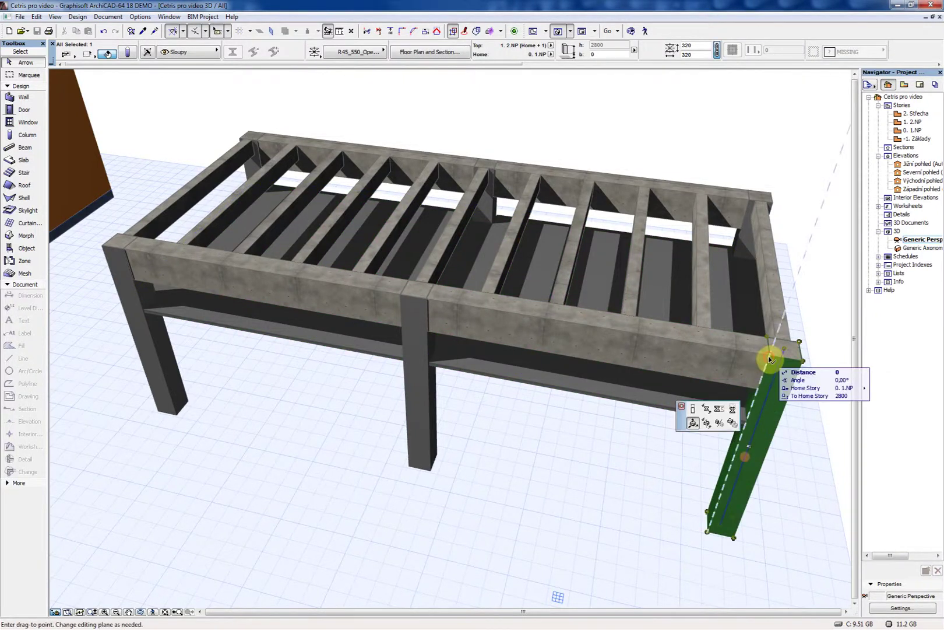
{"action": "left_click", "coordinate": [659, 368]}
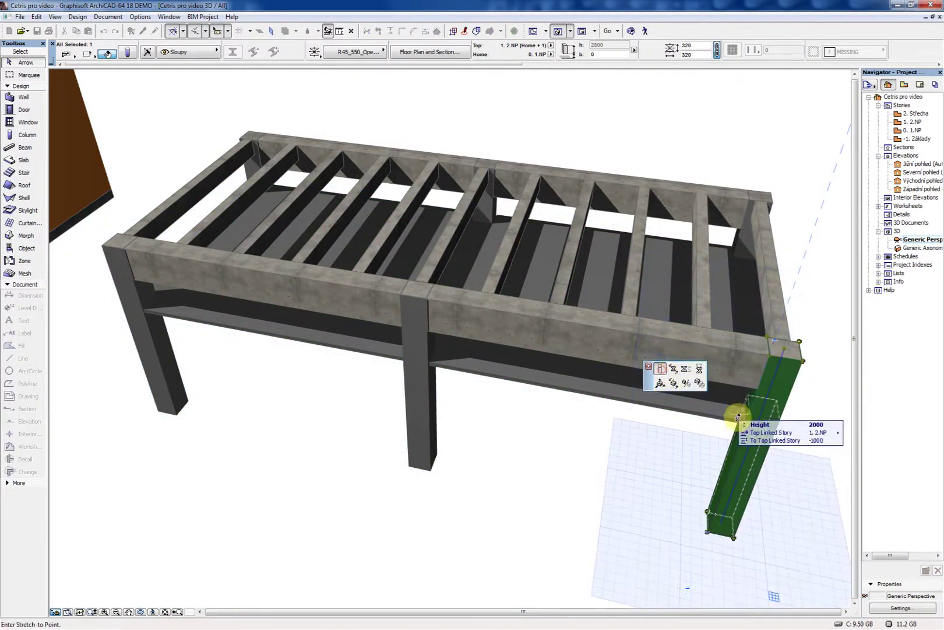
{"action": "left_click", "coordinate": [390, 291]}
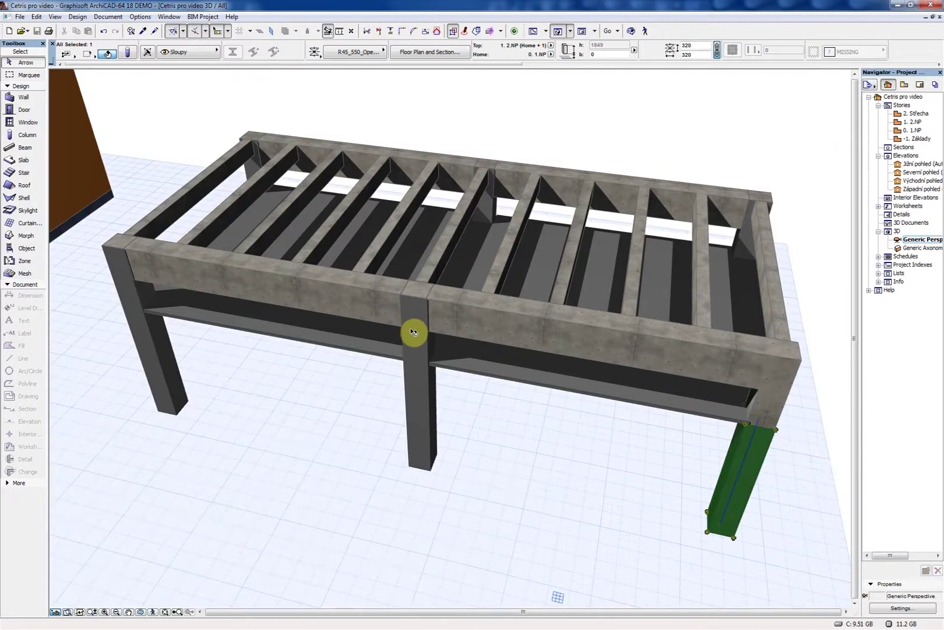
{"action": "left_click", "coordinate": [415, 331]}
{"action": "left_click", "coordinate": [428, 300]}
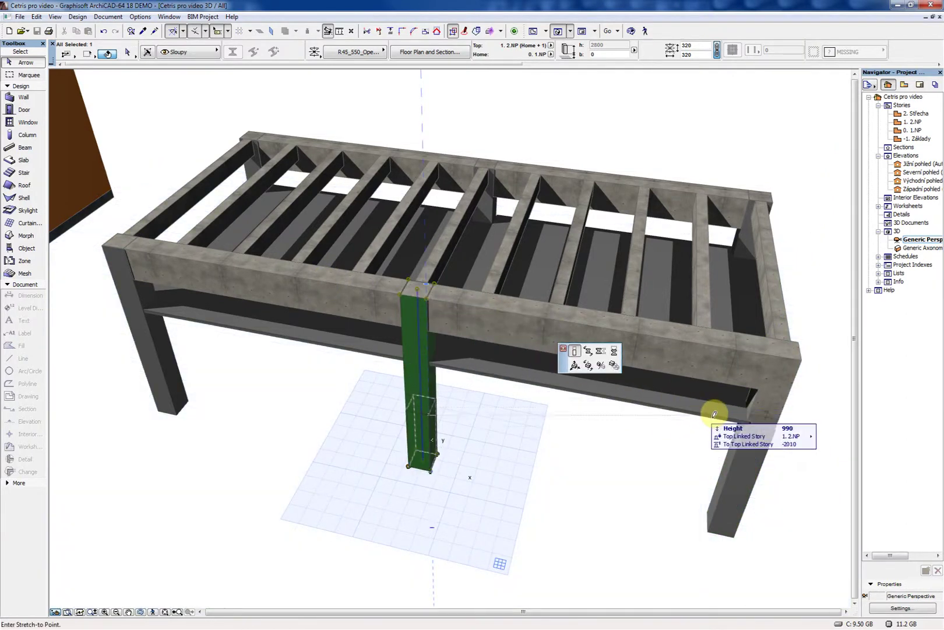
{"action": "left_click", "coordinate": [137, 297]}
{"action": "left_click", "coordinate": [122, 249]}
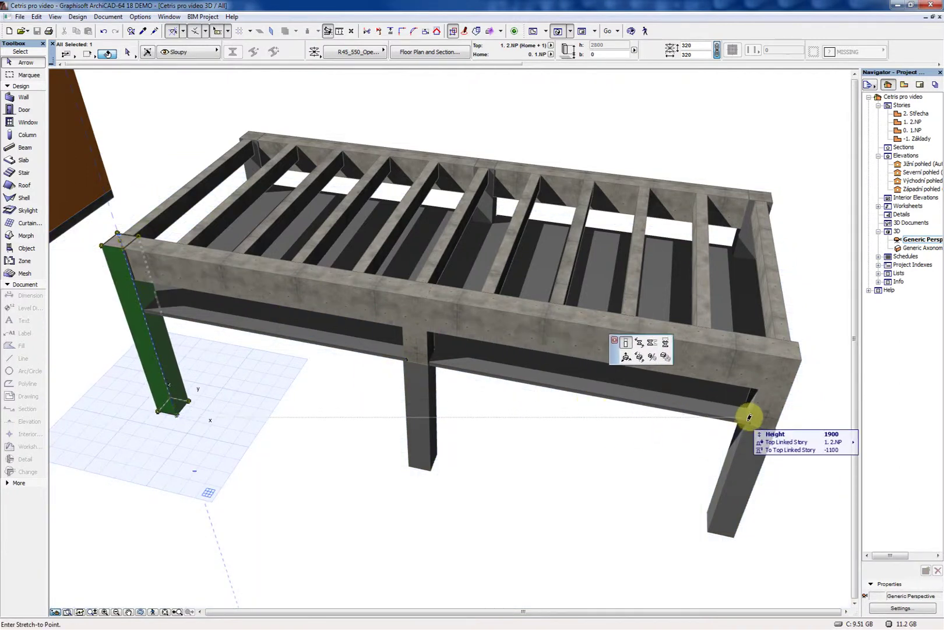
{"action": "left_click", "coordinate": [751, 420]}
{"action": "left_click", "coordinate": [491, 482]}
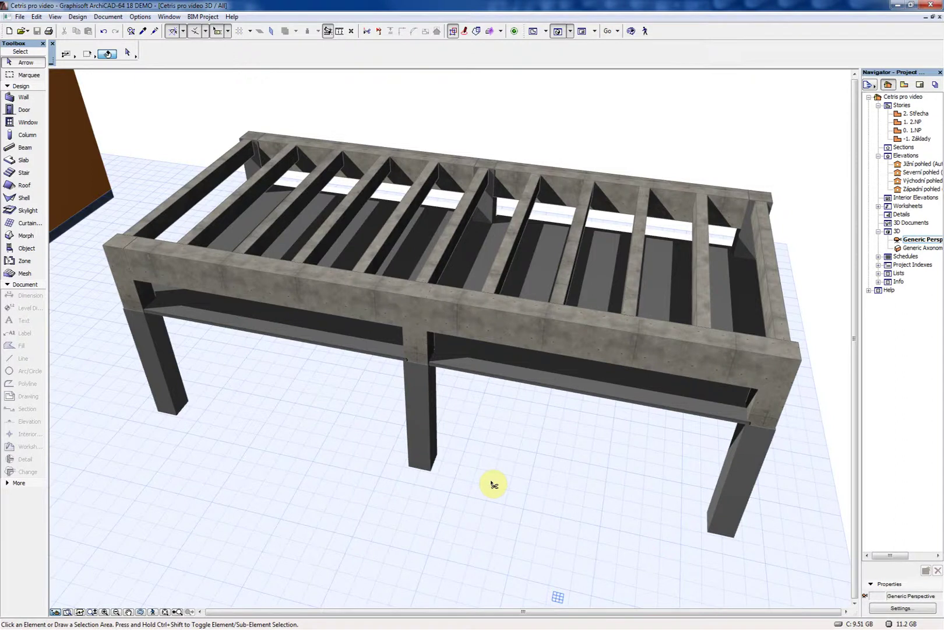
Create the 78 mm CETRIS FLOOR ID66 CETRIS PD0 composite: one-way, 621 mm profile distance, max. 90 mm.
{"action": "key", "text": "F2"}
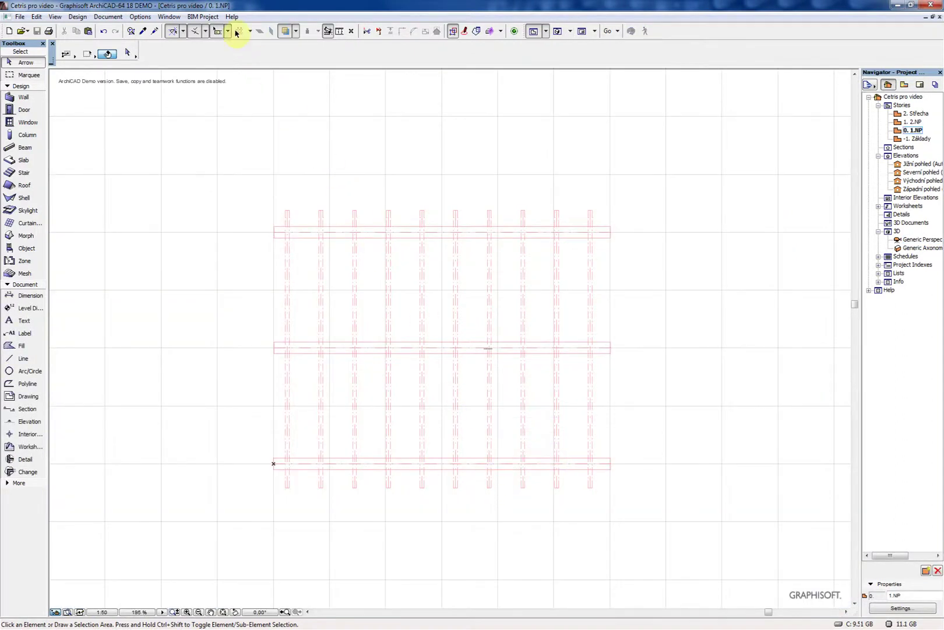
{"action": "left_click", "coordinate": [213, 30]}
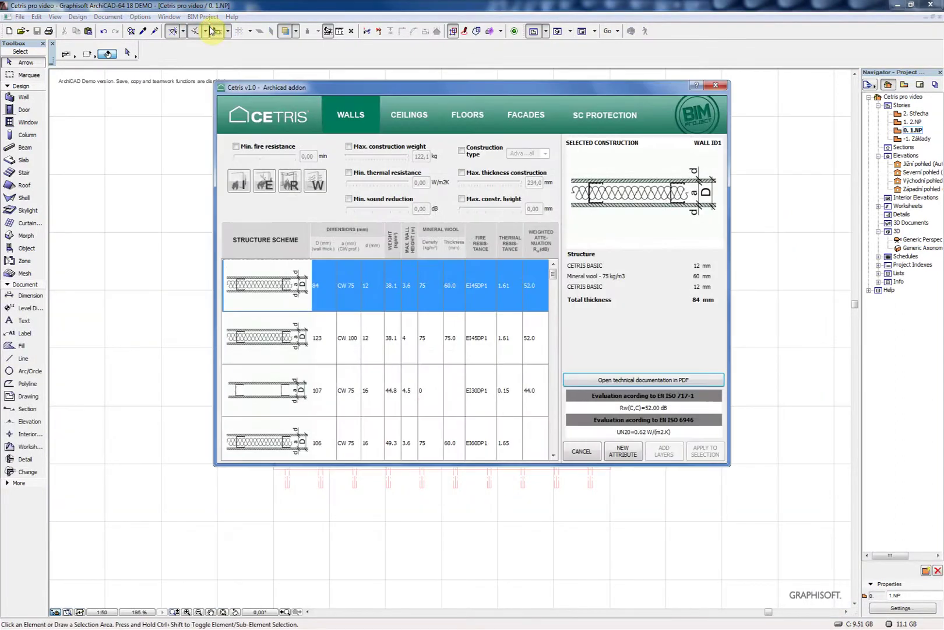
{"action": "left_click", "coordinate": [467, 115]}
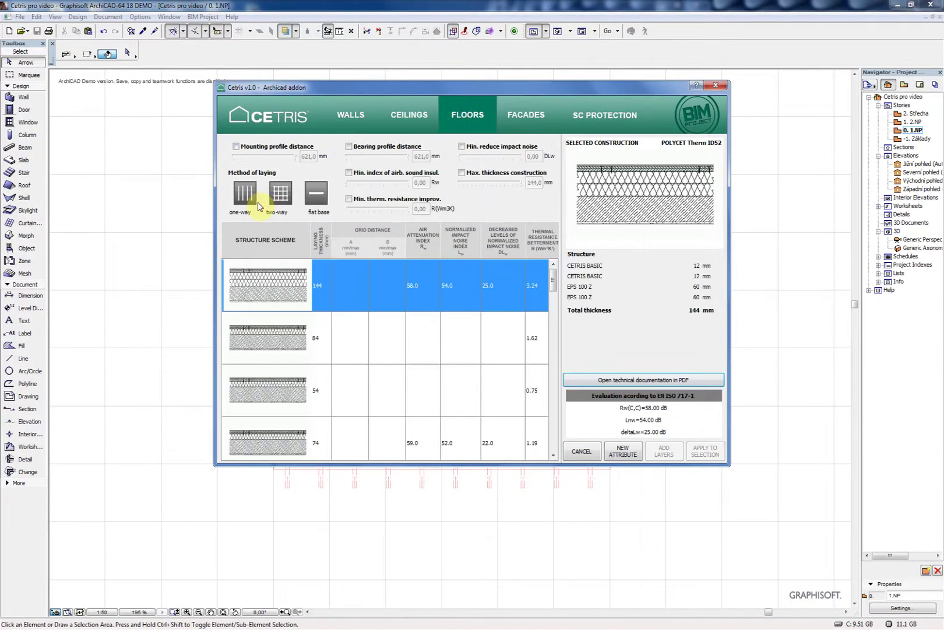
{"action": "left_click", "coordinate": [246, 197]}
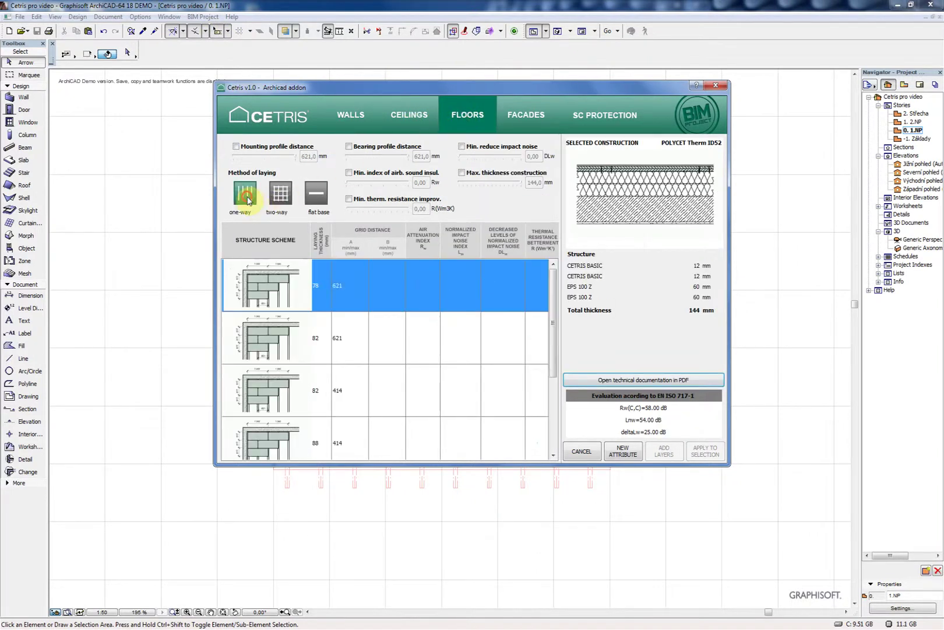
{"action": "left_click", "coordinate": [236, 147]}
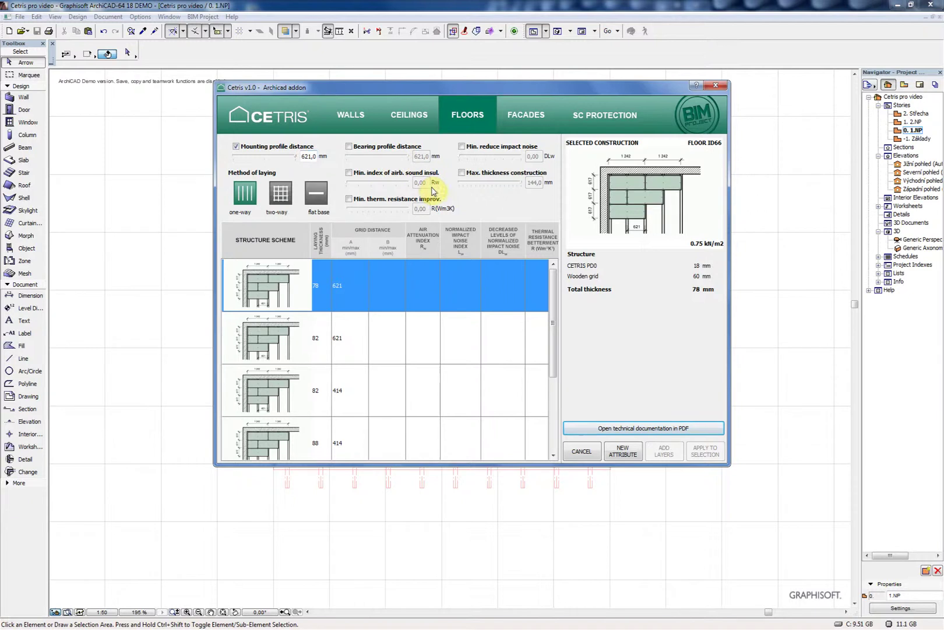
{"action": "left_click", "coordinate": [494, 183]}
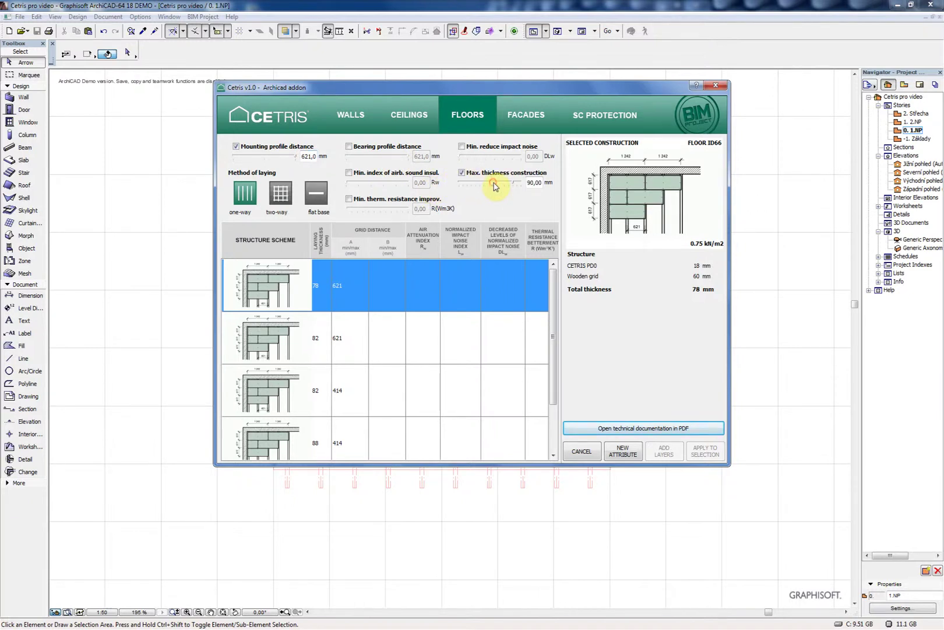
{"action": "left_click", "coordinate": [282, 285]}
{"action": "left_click", "coordinate": [623, 452]}
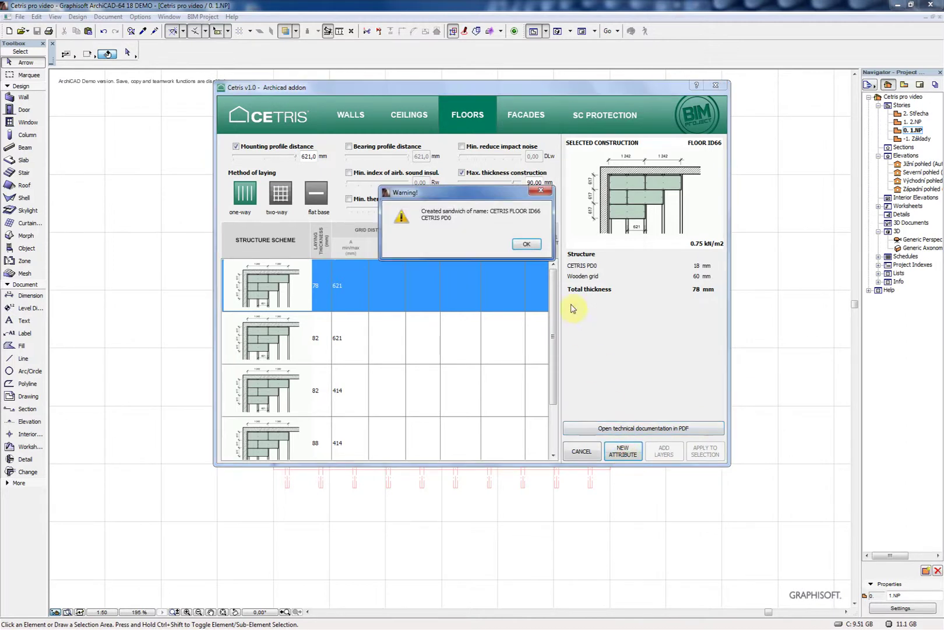
{"action": "left_click", "coordinate": [527, 245]}
{"action": "left_click", "coordinate": [590, 451]}
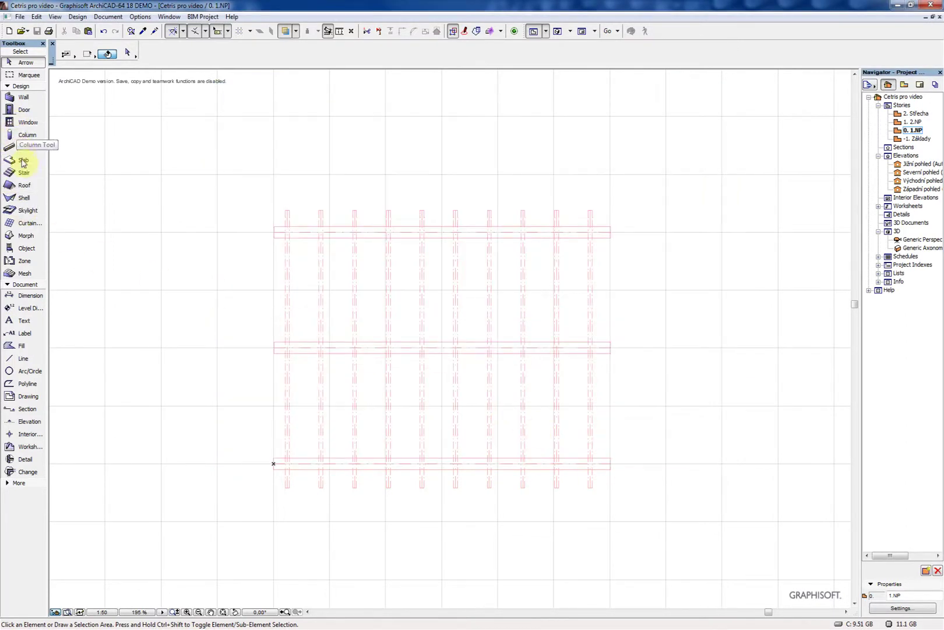
Set the default slab composite to CETRIS FLOOR ID66 CETRIS PD0.
{"action": "left_click", "coordinate": [24, 161]}
{"action": "left_click", "coordinate": [129, 53]}
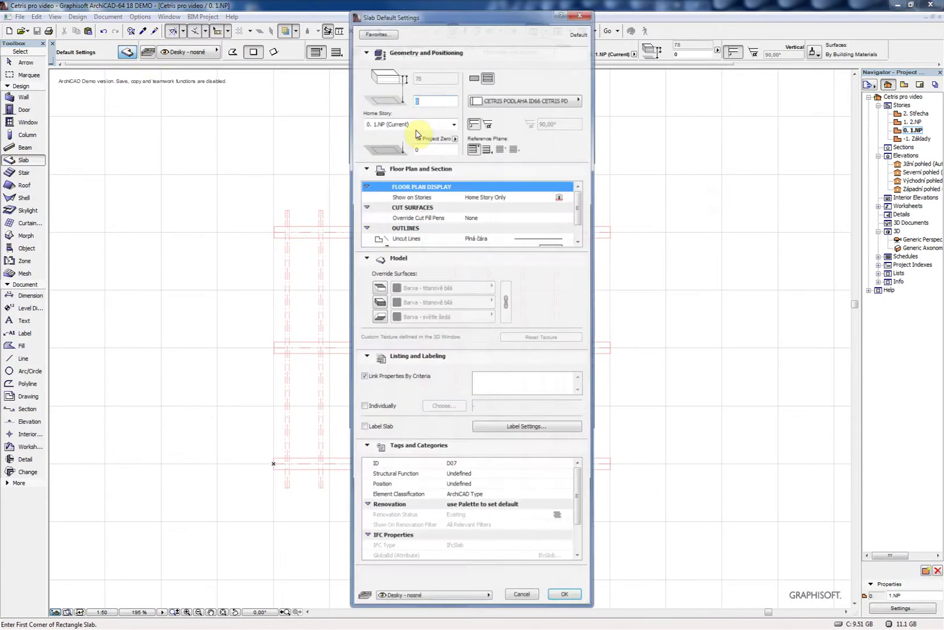
{"action": "left_click", "coordinate": [487, 98]}
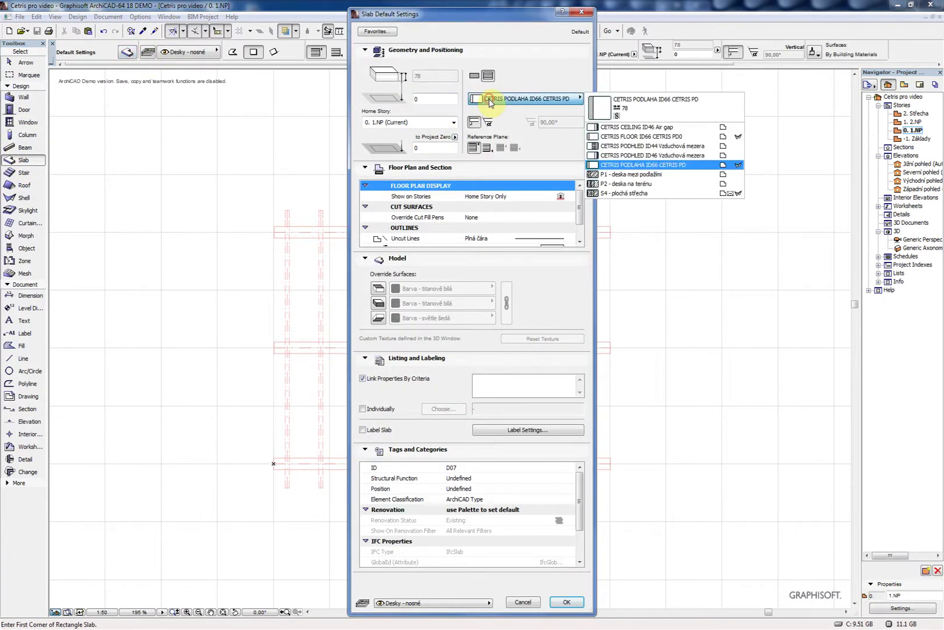
{"action": "left_click", "coordinate": [669, 138]}
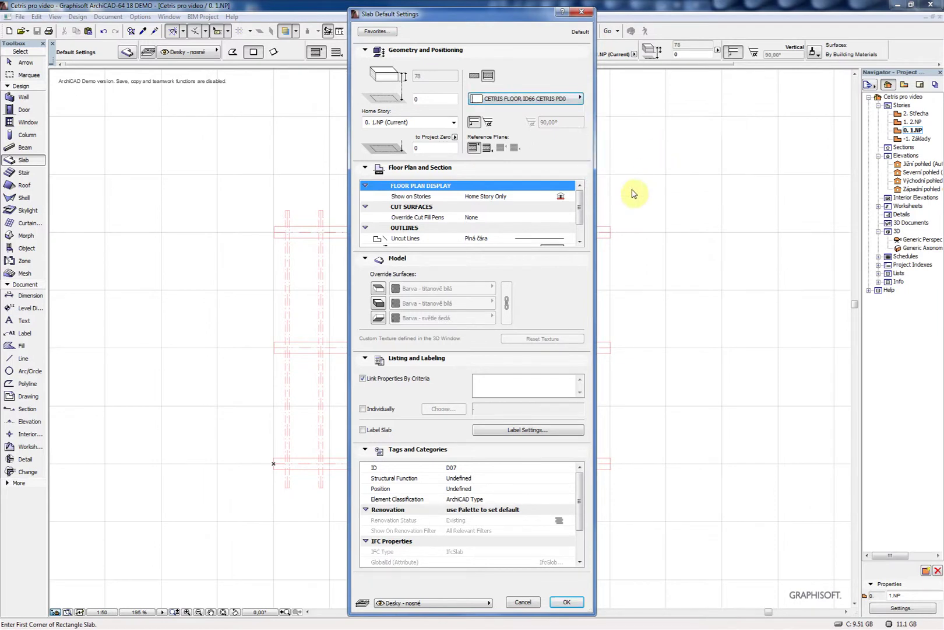
{"action": "left_click", "coordinate": [568, 601]}
Draw a rectangular slab over the whole structure and view it in 3D.
{"action": "left_click", "coordinate": [273, 467]}
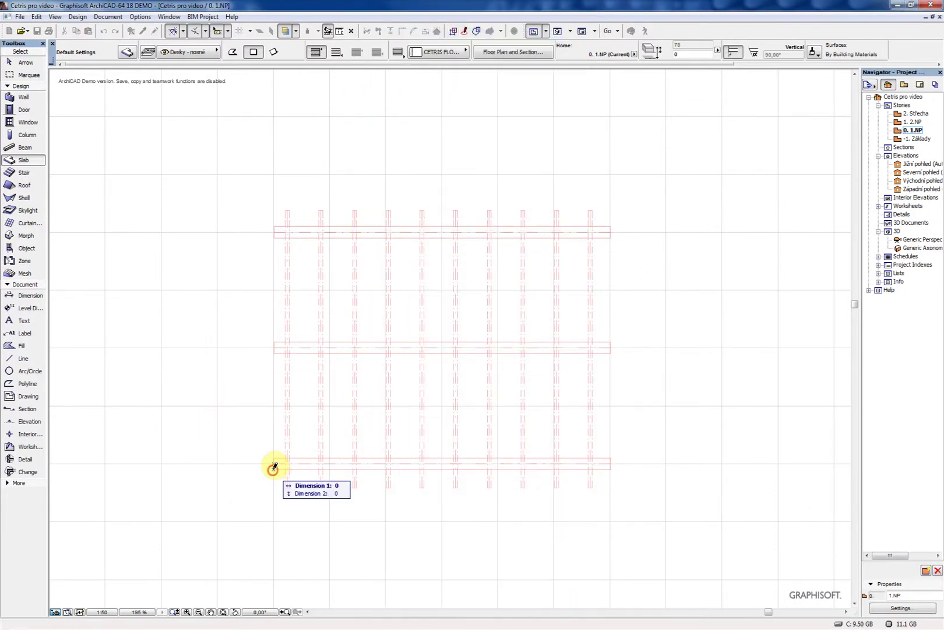
{"action": "left_click", "coordinate": [610, 226]}
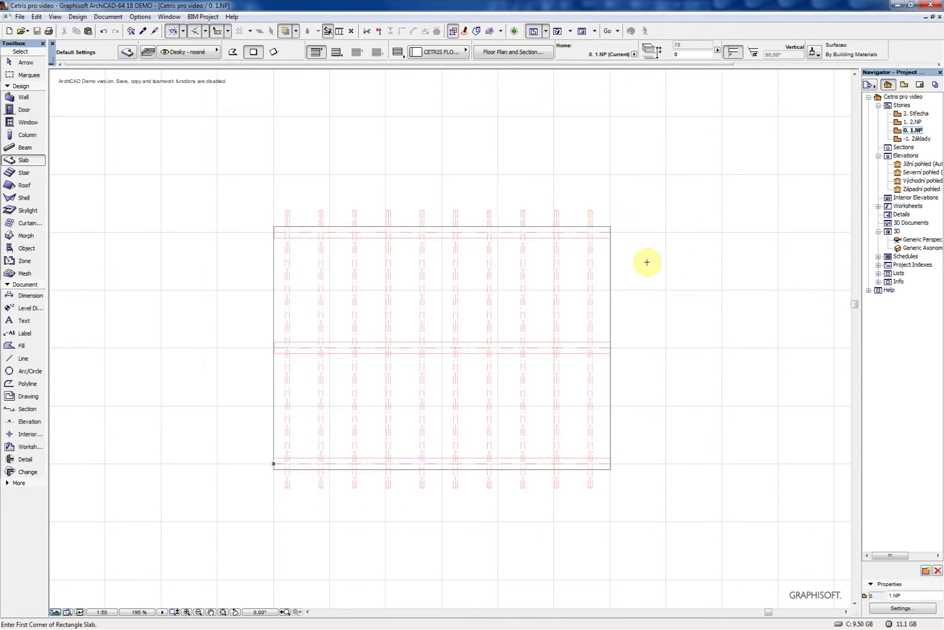
{"action": "key", "text": "F3"}
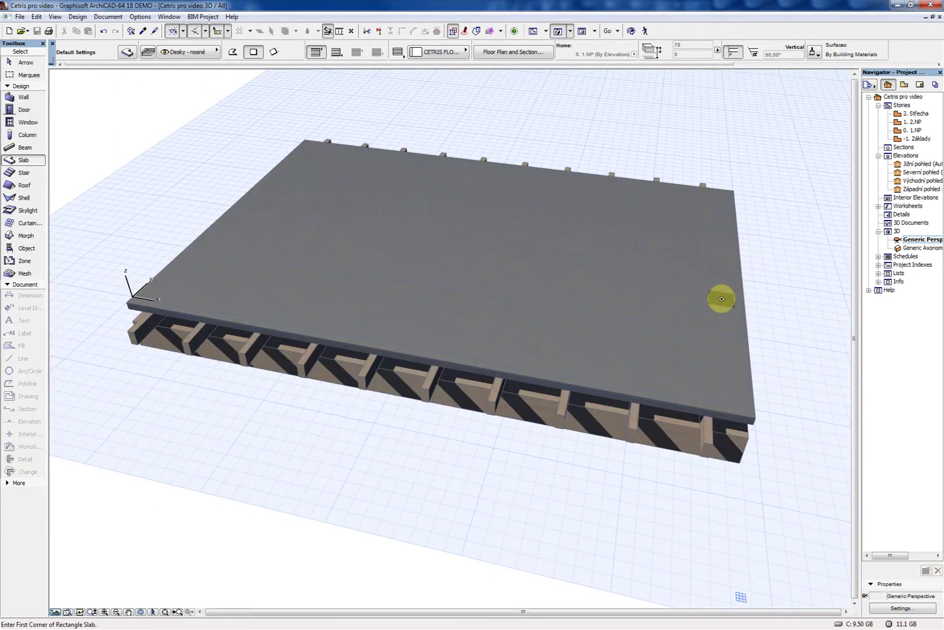